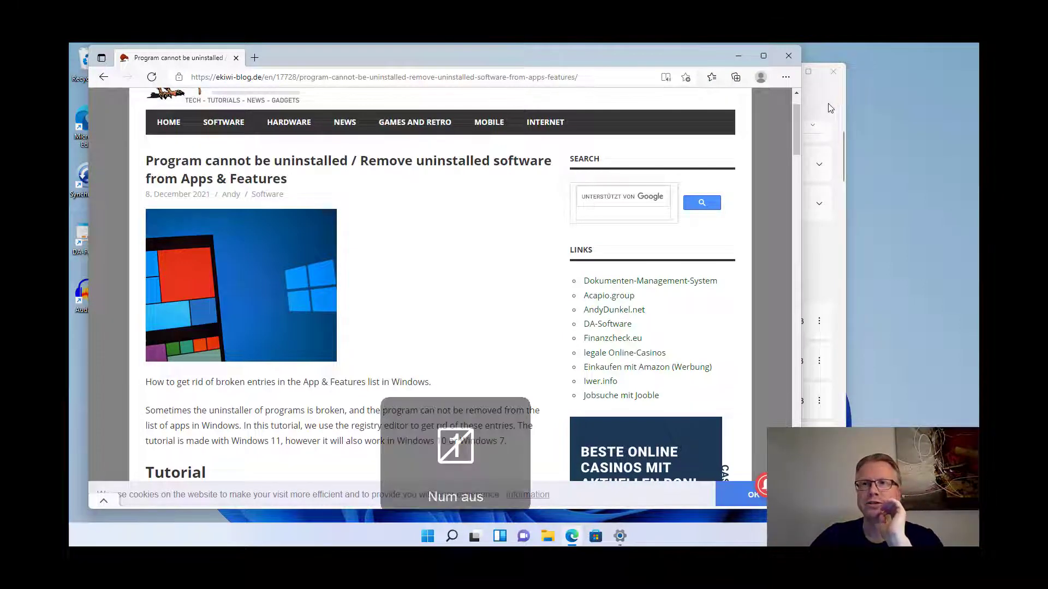
- Bring the Apps & features settings page, listing 45 installed apps, in front of Edge
{"action": "left_click", "coordinate": [831, 102]}
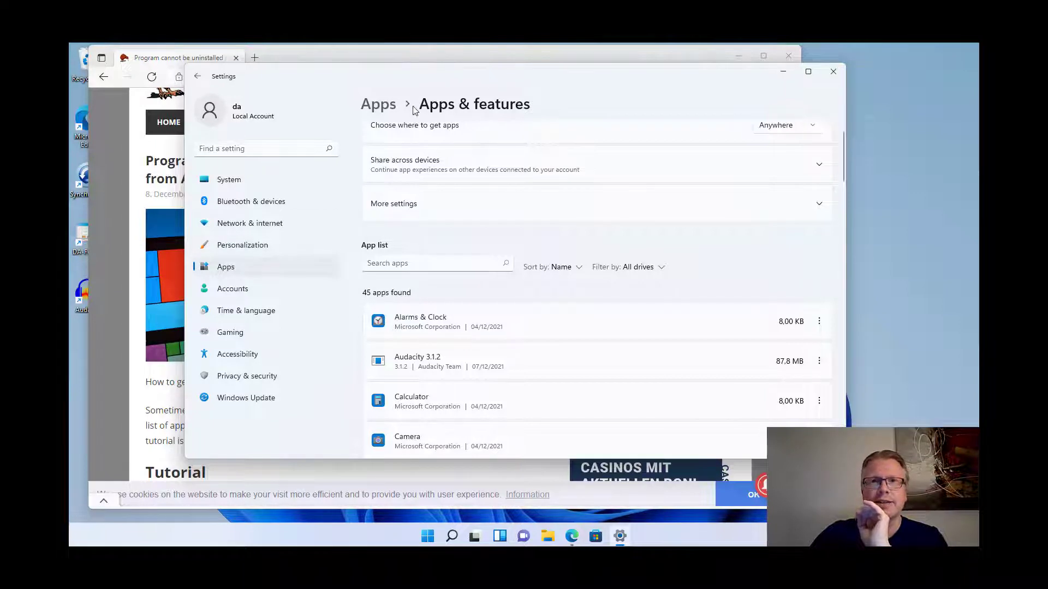
- Move Settings aside and attempt to uninstall Audacity 3.1.2 from Apps & features
{"action": "left_click_drag", "start_coordinate": [539, 73], "coordinate": [481, 63]}
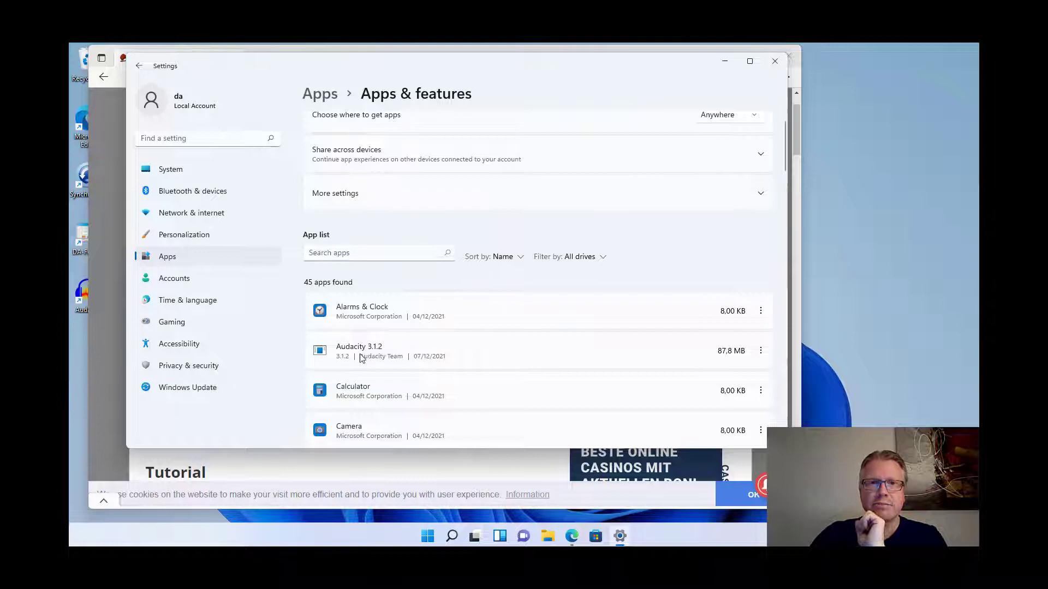
{"action": "left_click", "coordinate": [759, 351]}
{"action": "left_click", "coordinate": [690, 393]}
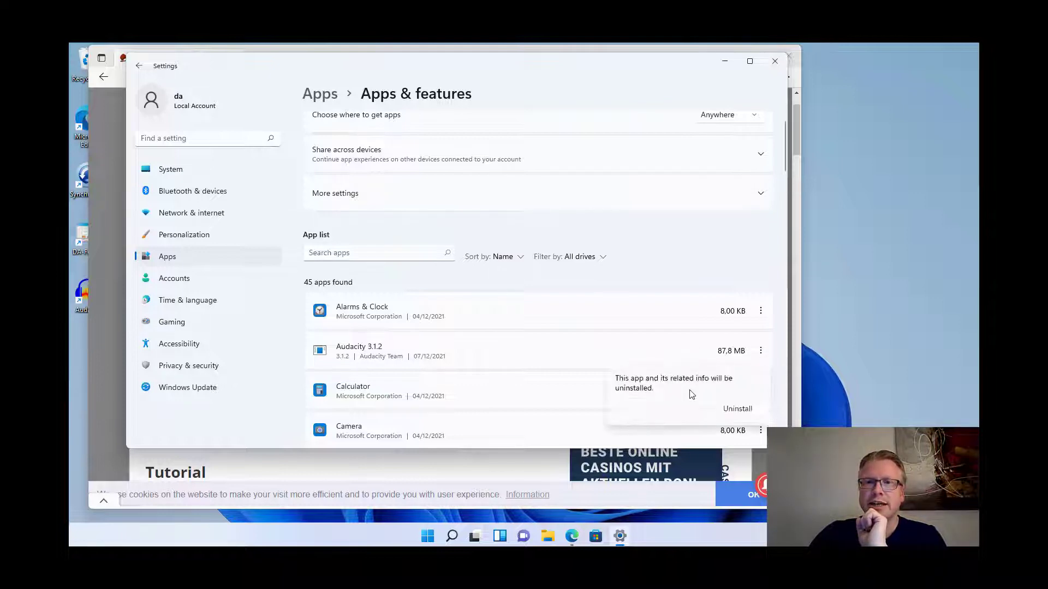
{"action": "left_click", "coordinate": [738, 416]}
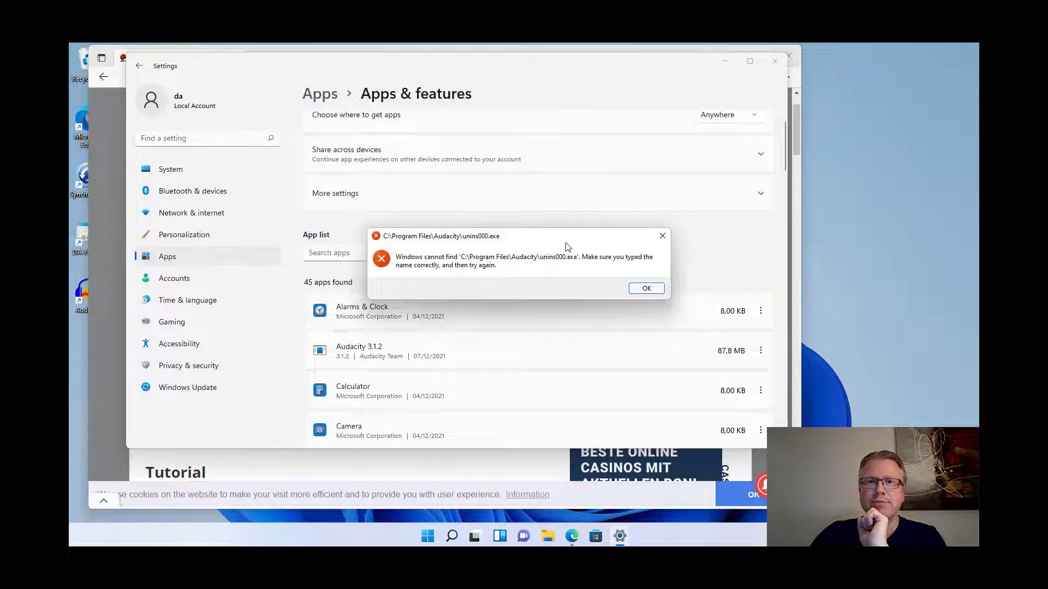
- Dismiss the missing unins000.exe error and return to the tutorial article
{"action": "left_click_drag", "start_coordinate": [566, 247], "coordinate": [602, 226]}
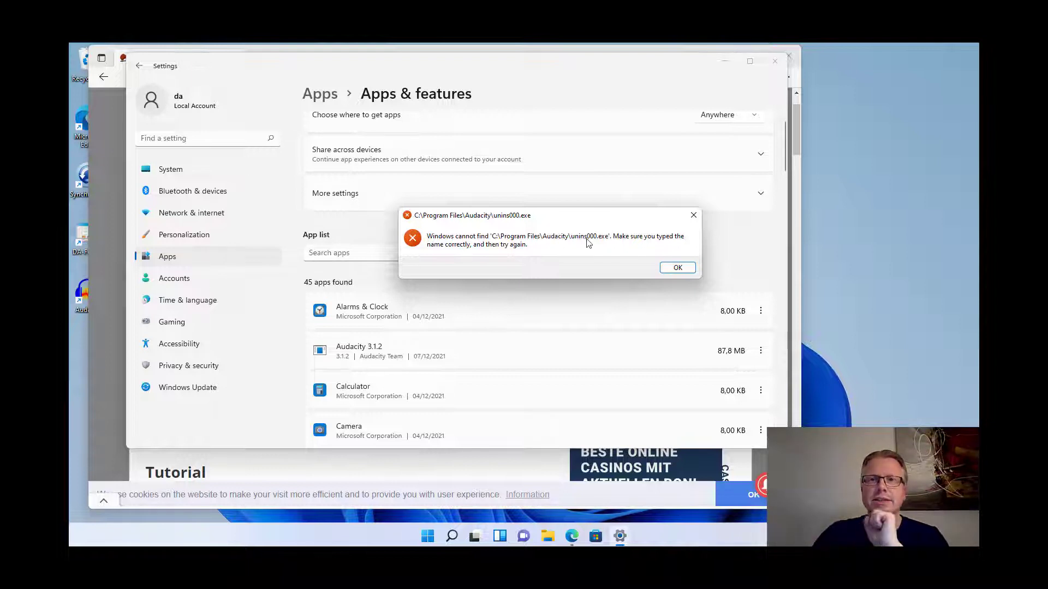
{"action": "left_click", "coordinate": [682, 269]}
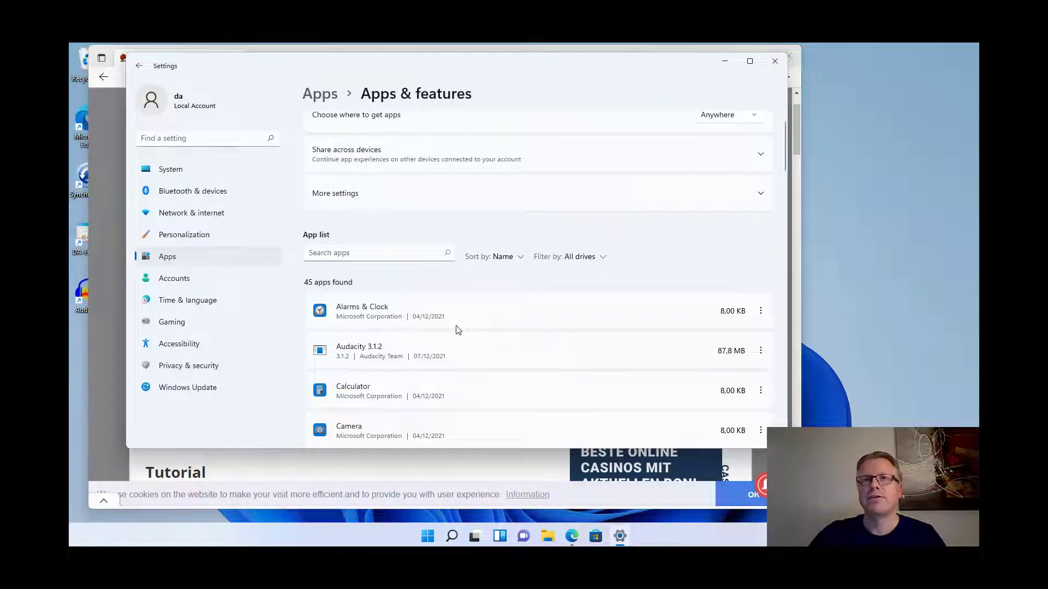
{"action": "left_click", "coordinate": [309, 48]}
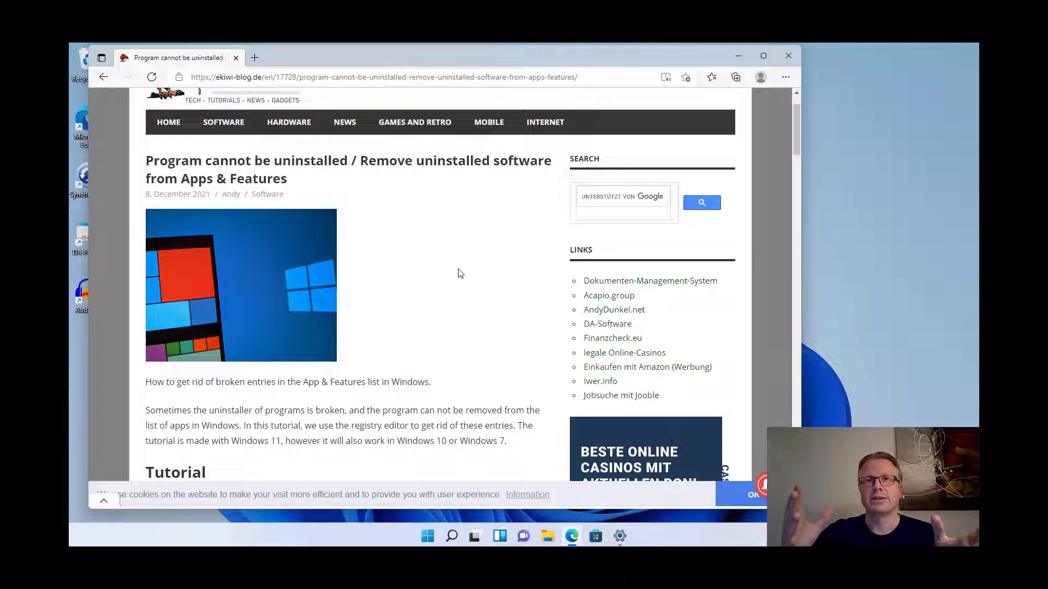
- Scroll the article down to the regedit steps and Uninstall registry key paths
{"action": "scroll", "coordinate": [489, 246], "scroll_direction": "down", "scroll_amount": 6}
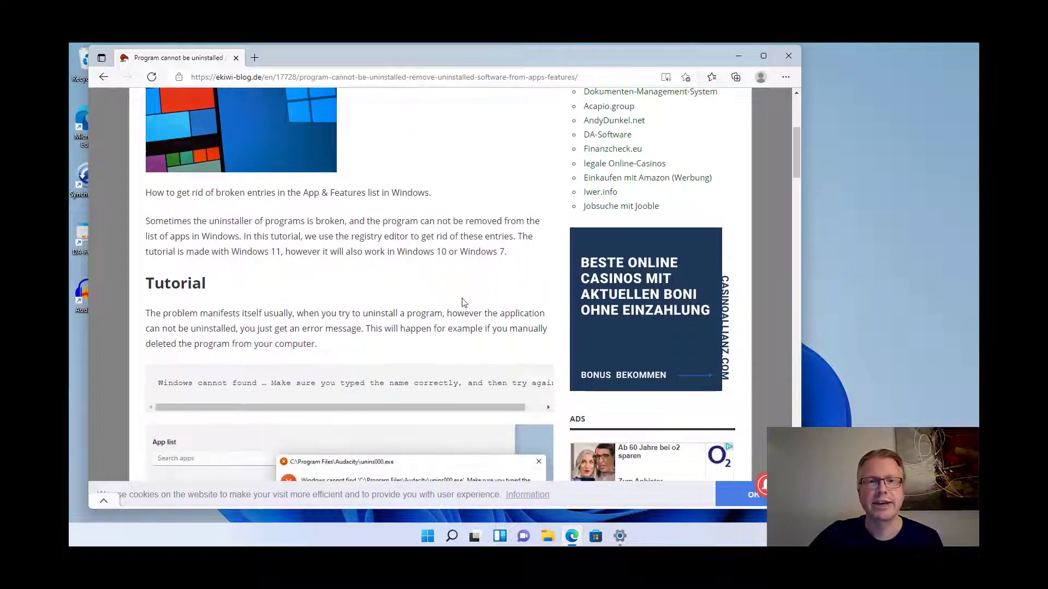
{"action": "scroll", "coordinate": [429, 300], "scroll_direction": "down", "scroll_amount": 6}
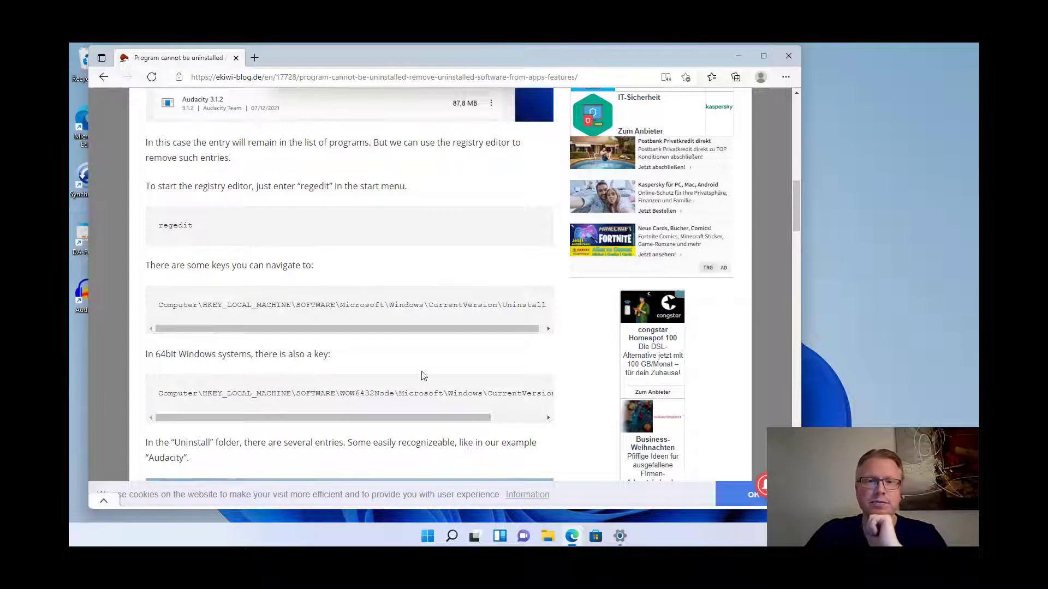
- Launch Registry Editor from a Start search for 'regedit' with admin approval, keeping the article in front
{"action": "left_click", "coordinate": [427, 537]}
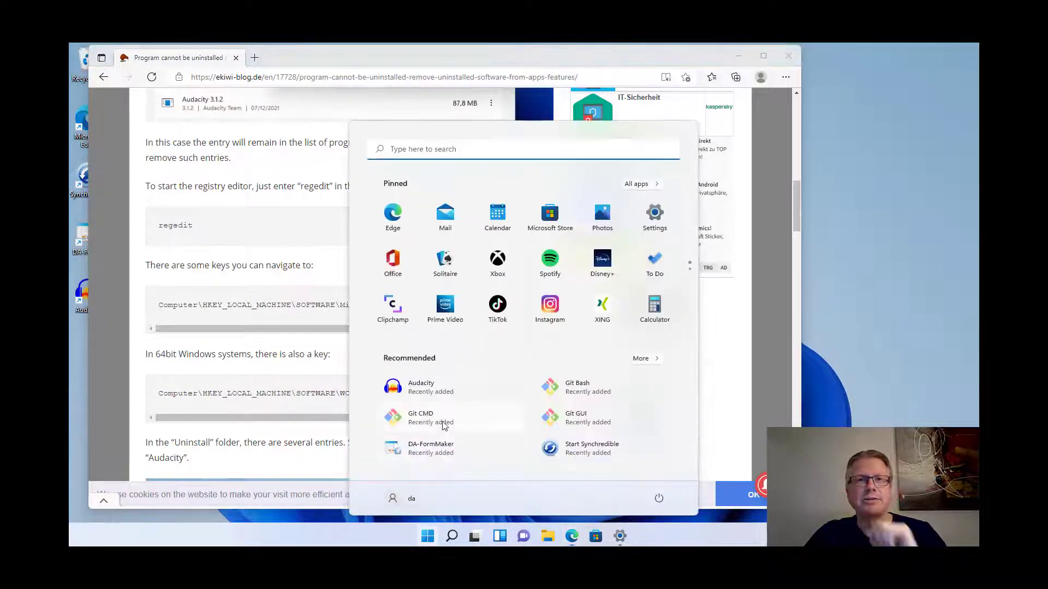
{"action": "type", "text": "regedit"}
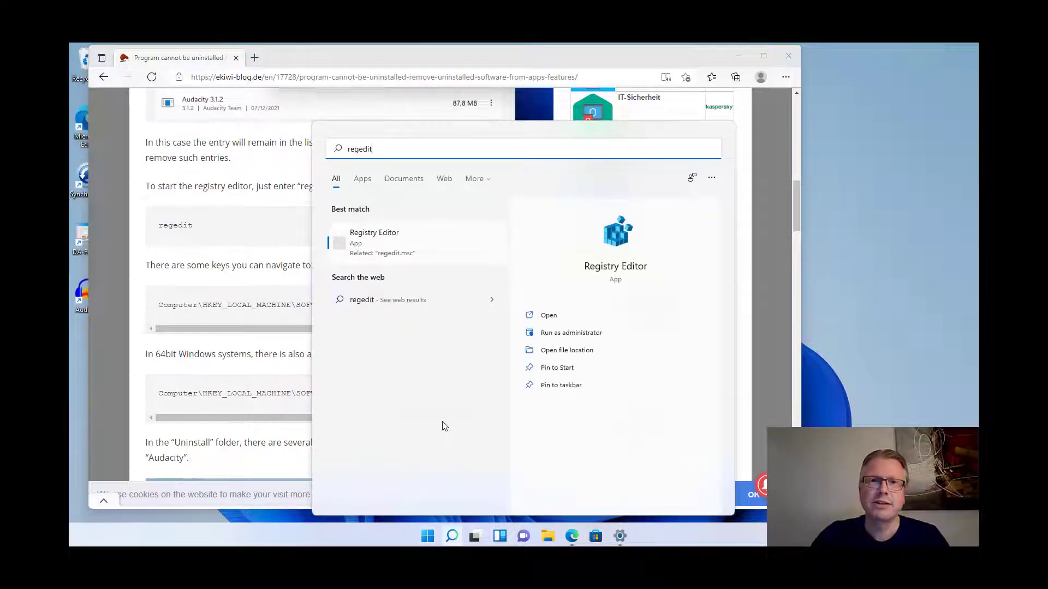
{"action": "left_click", "coordinate": [418, 242]}
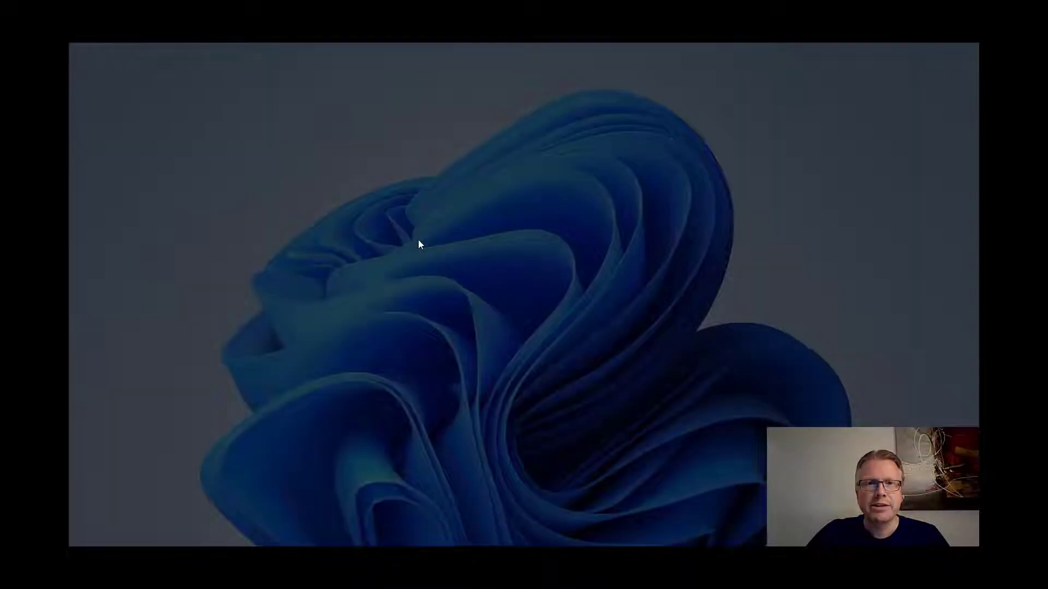
{"action": "left_click", "coordinate": [485, 371]}
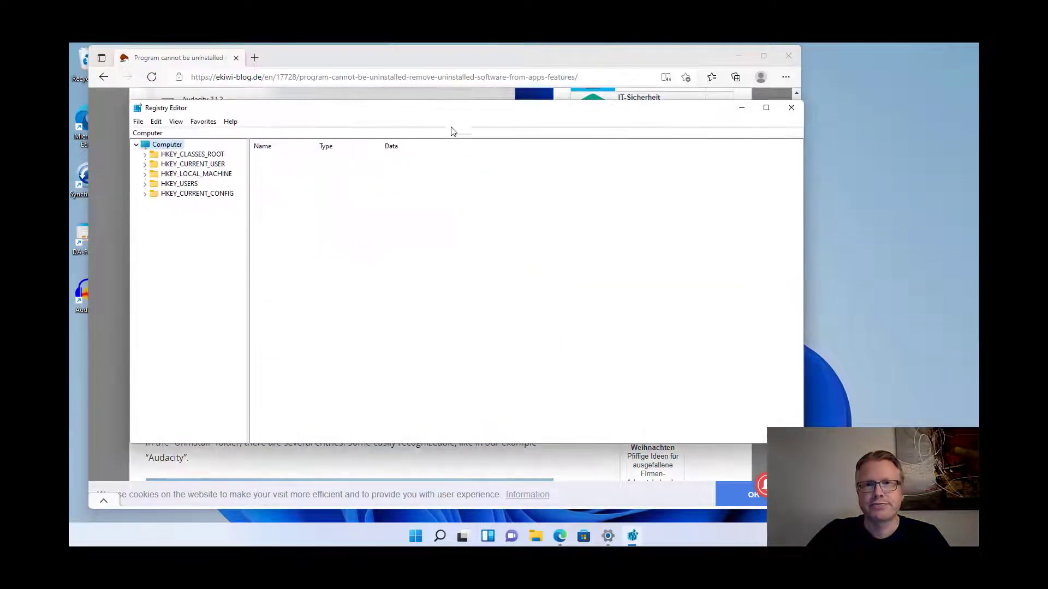
{"action": "left_click_drag", "start_coordinate": [454, 105], "coordinate": [650, 122]}
{"action": "left_click", "coordinate": [395, 95]}
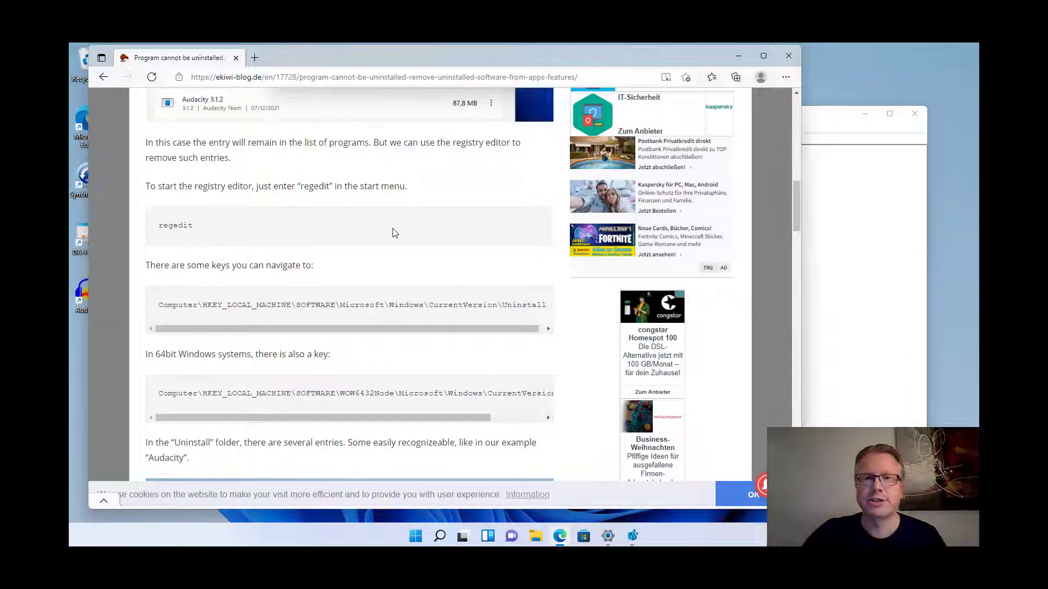
- Copy the Uninstall registry key path from the article
{"action": "left_click_drag", "start_coordinate": [191, 329], "coordinate": [306, 331]}
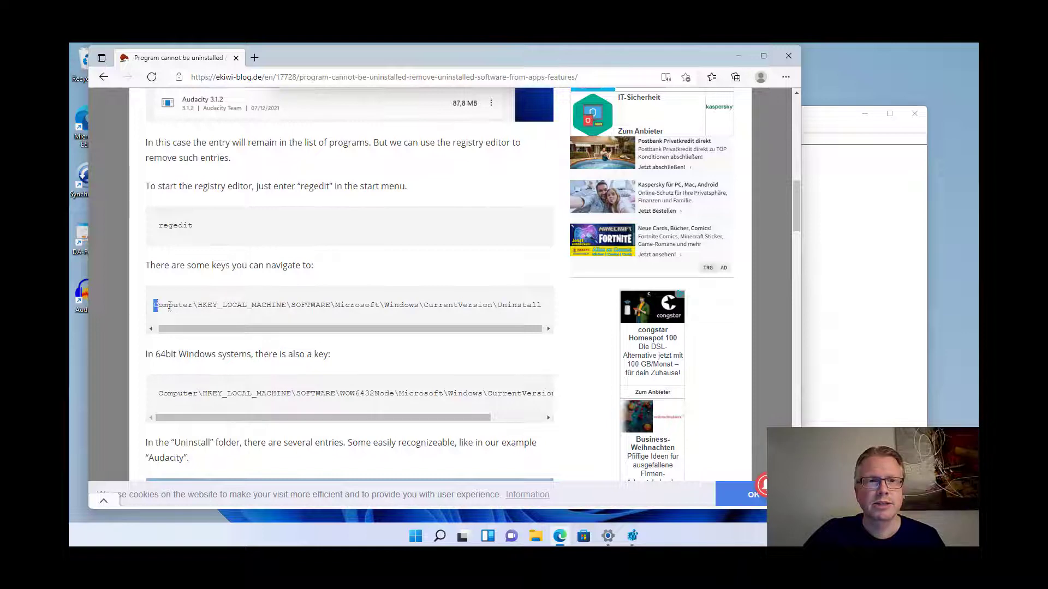
{"action": "left_click_drag", "start_coordinate": [170, 307], "coordinate": [547, 305]}
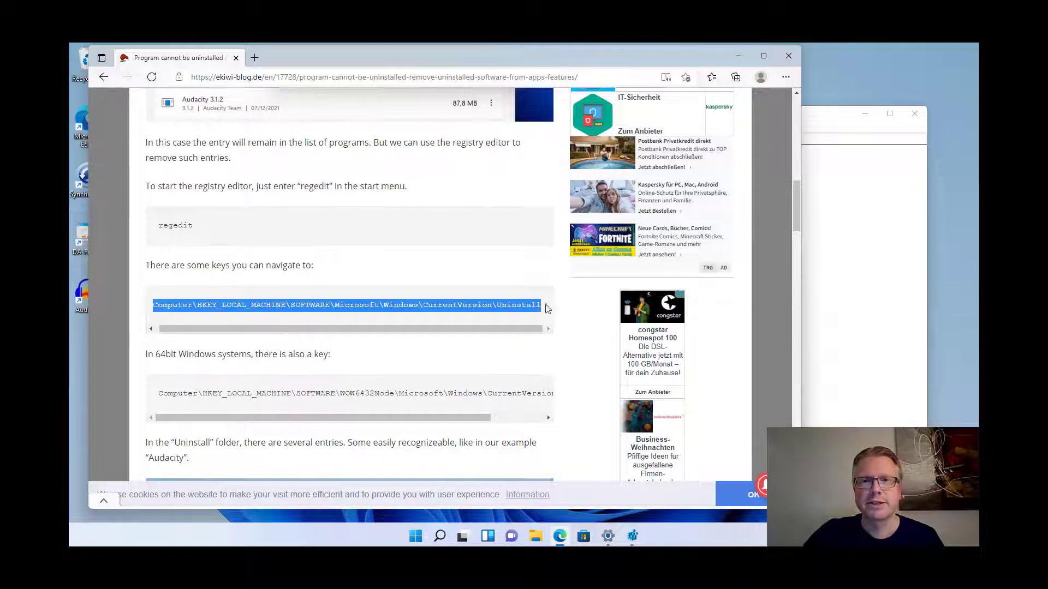
{"action": "right_click", "coordinate": [423, 305]}
{"action": "left_click", "coordinate": [491, 74]}
- Paste the Uninstall path into Registry Editor's address bar, go there, and widen the key tree
{"action": "left_click", "coordinate": [822, 125]}
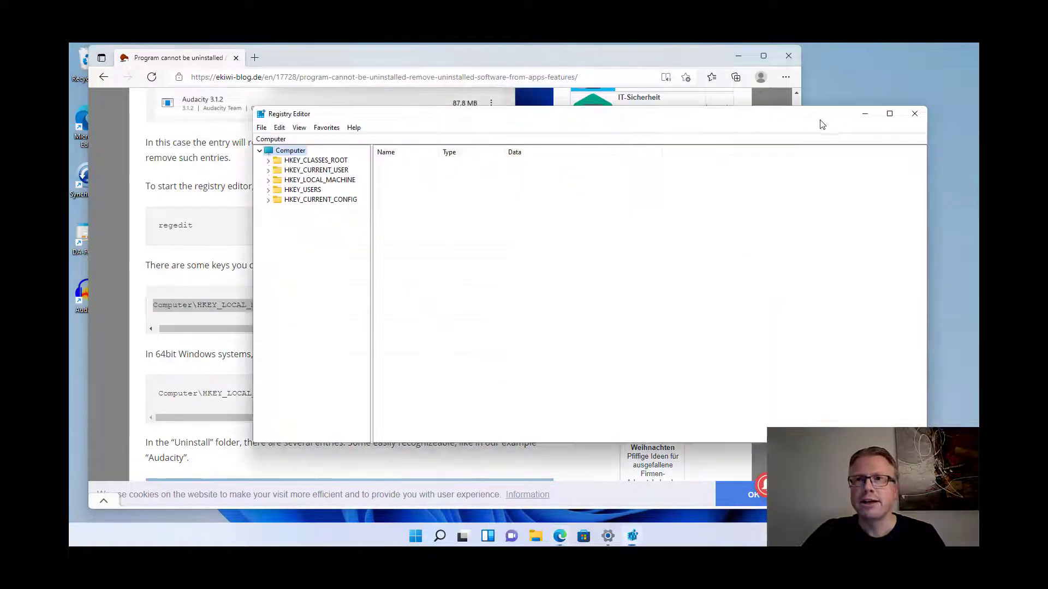
{"action": "left_click", "coordinate": [562, 139]}
{"action": "key", "text": "ctrl+v"}
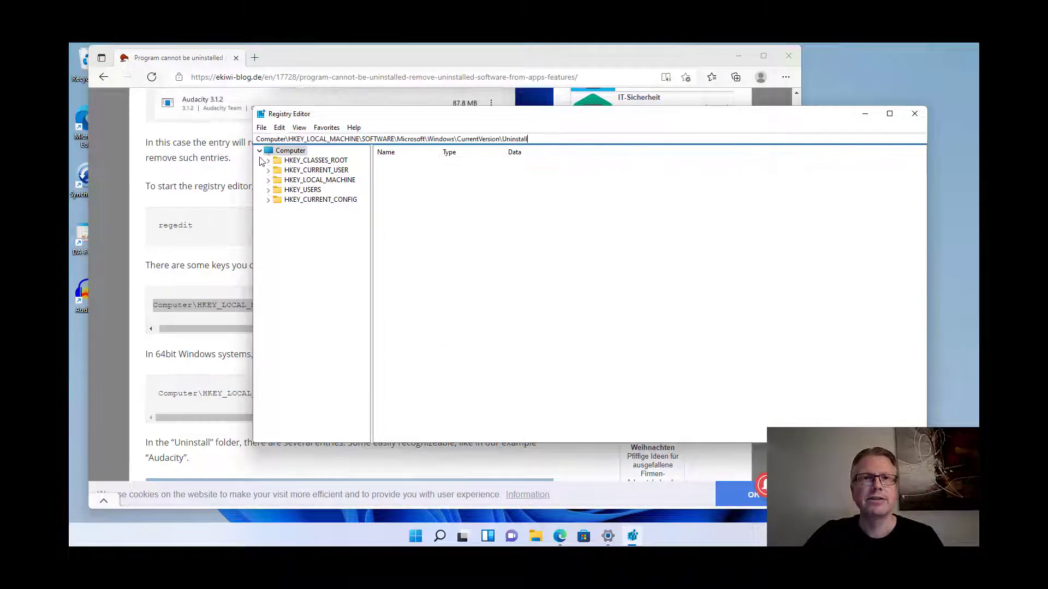
{"action": "key", "text": "Return"}
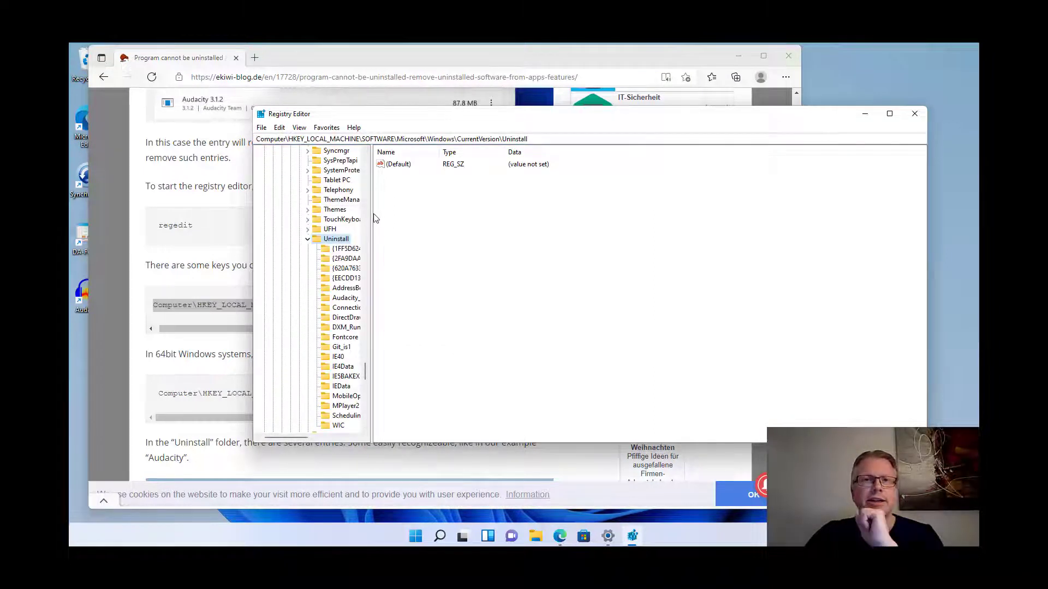
{"action": "left_click_drag", "start_coordinate": [373, 212], "coordinate": [474, 218]}
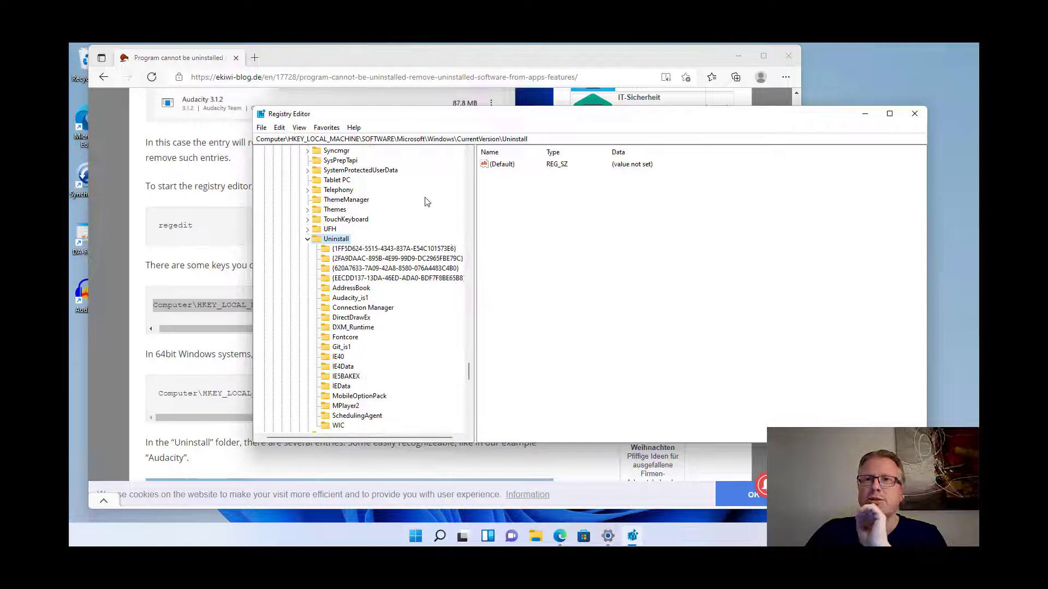
- Select the 64-bit WOW6432Node Uninstall path in the article
{"action": "left_click", "coordinate": [213, 243]}
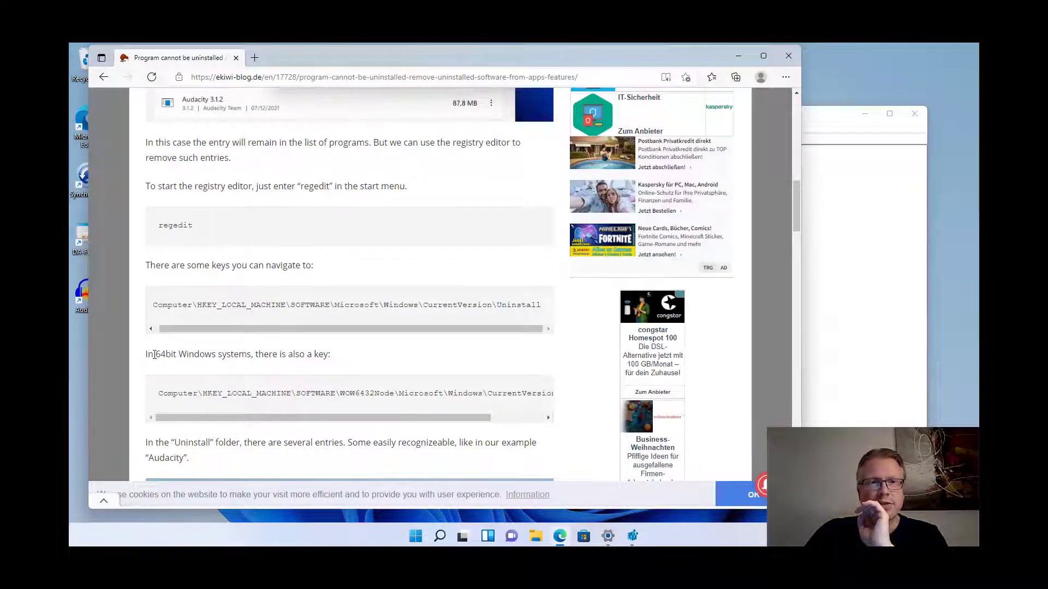
{"action": "left_click_drag", "start_coordinate": [157, 355], "coordinate": [177, 354]}
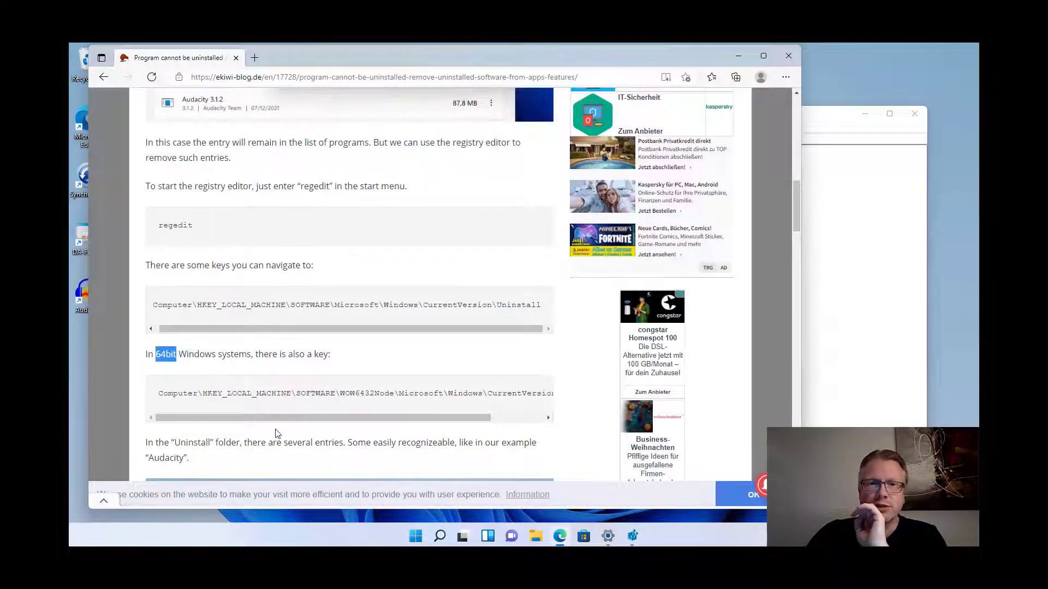
{"action": "scroll", "coordinate": [355, 420], "scroll_direction": "right", "scroll_amount": 1}
{"action": "scroll", "coordinate": [513, 402], "scroll_direction": "right", "scroll_amount": 2}
{"action": "left_click_drag", "start_coordinate": [545, 393], "coordinate": [182, 410]}
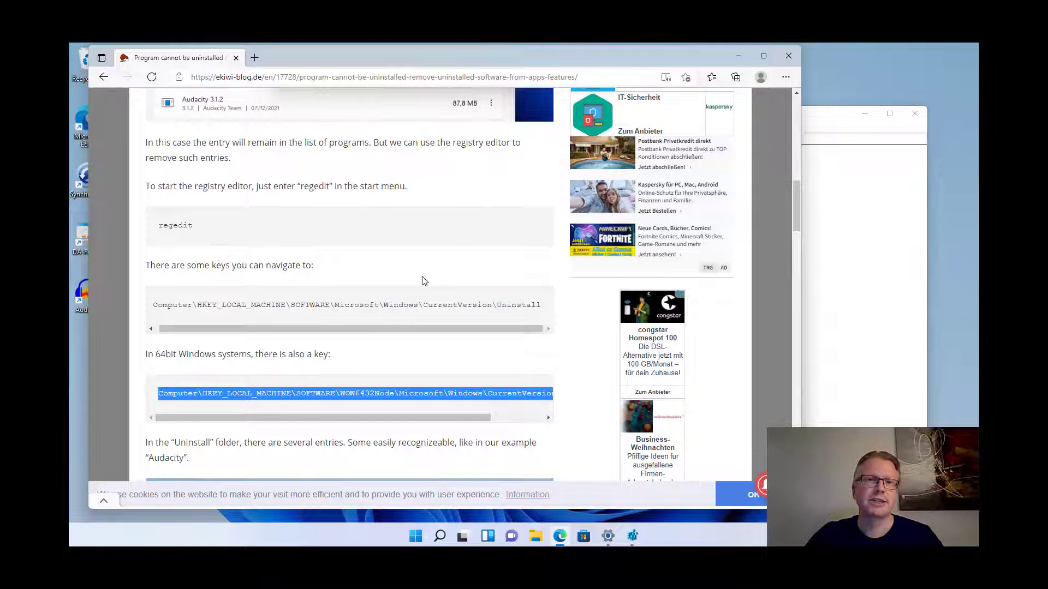
- Browse the Uninstall subkeys in Registry Editor and open the Audacity_is1 entry's values
{"action": "left_click", "coordinate": [738, 56]}
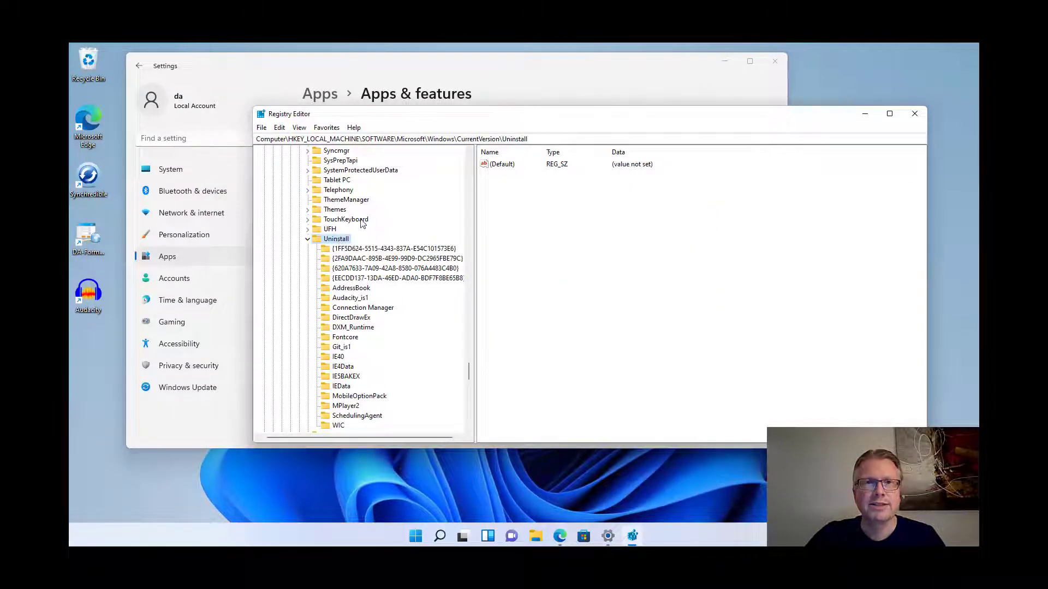
{"action": "left_click_drag", "start_coordinate": [411, 117], "coordinate": [281, 57]}
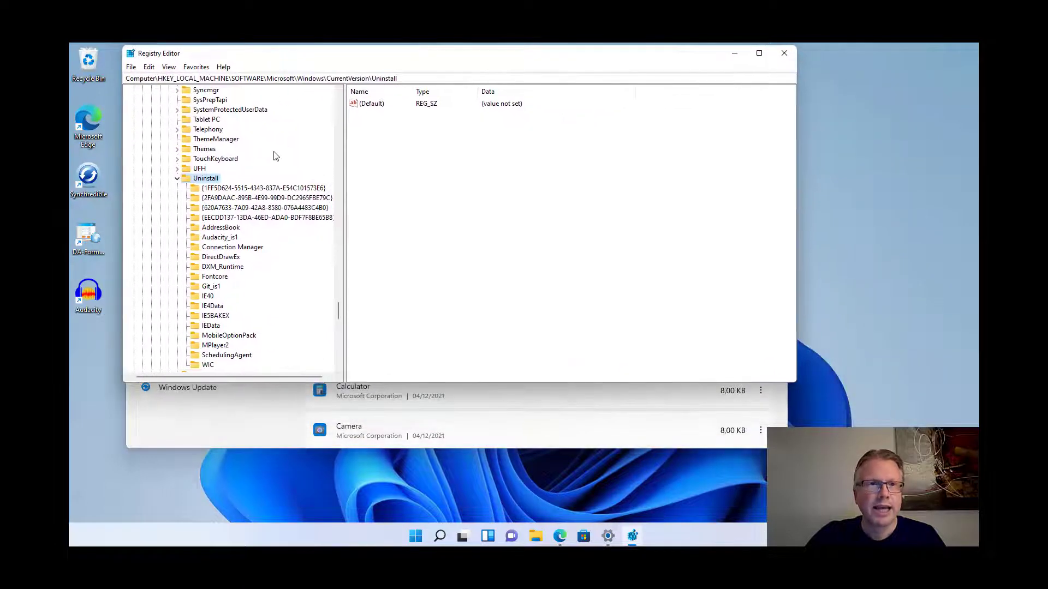
{"action": "left_click", "coordinate": [212, 189]}
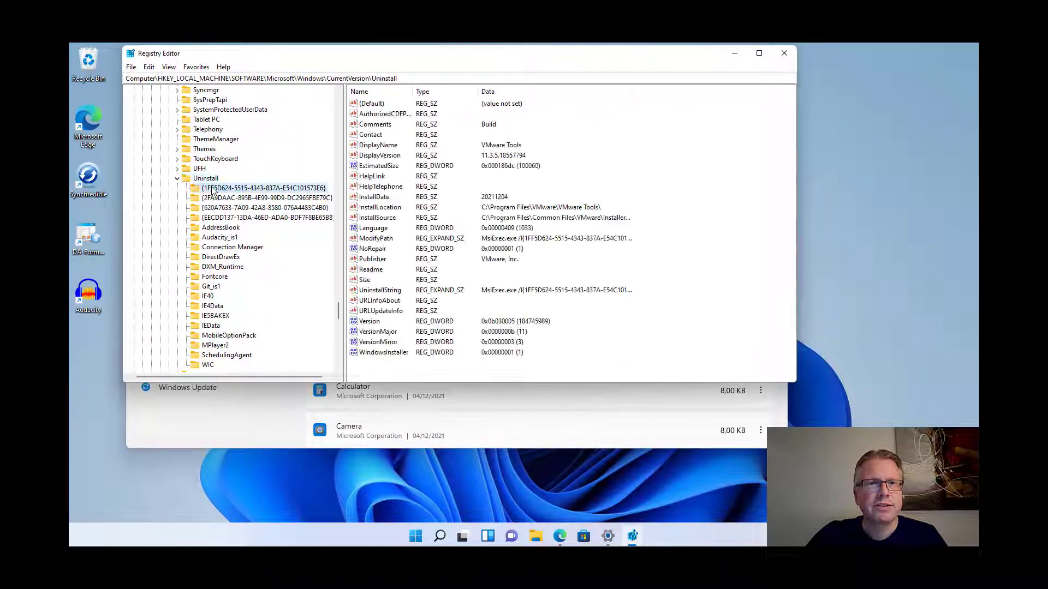
{"action": "left_click", "coordinate": [224, 198]}
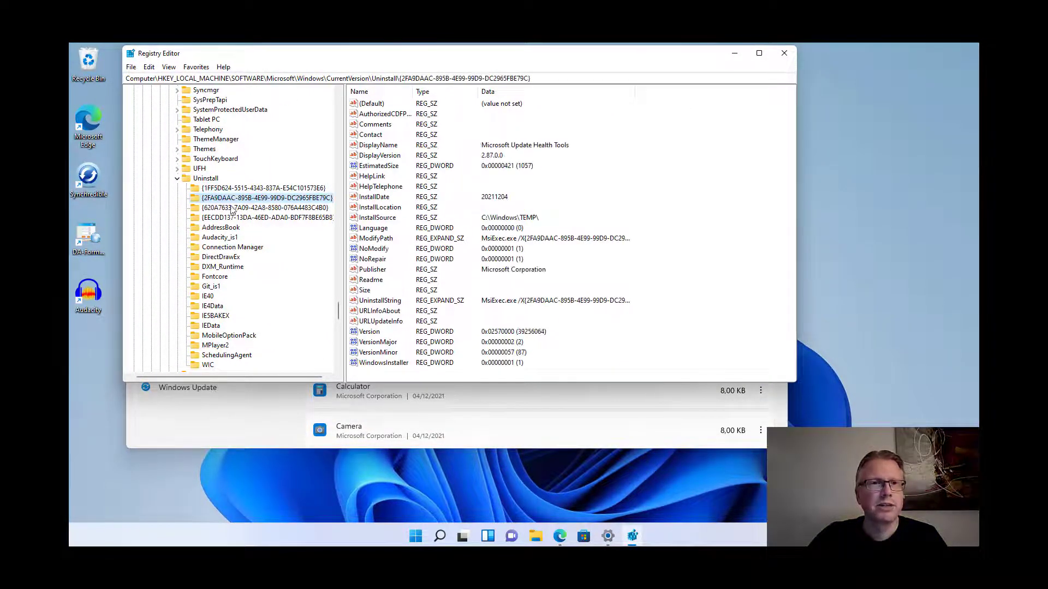
{"action": "left_click", "coordinate": [235, 190]}
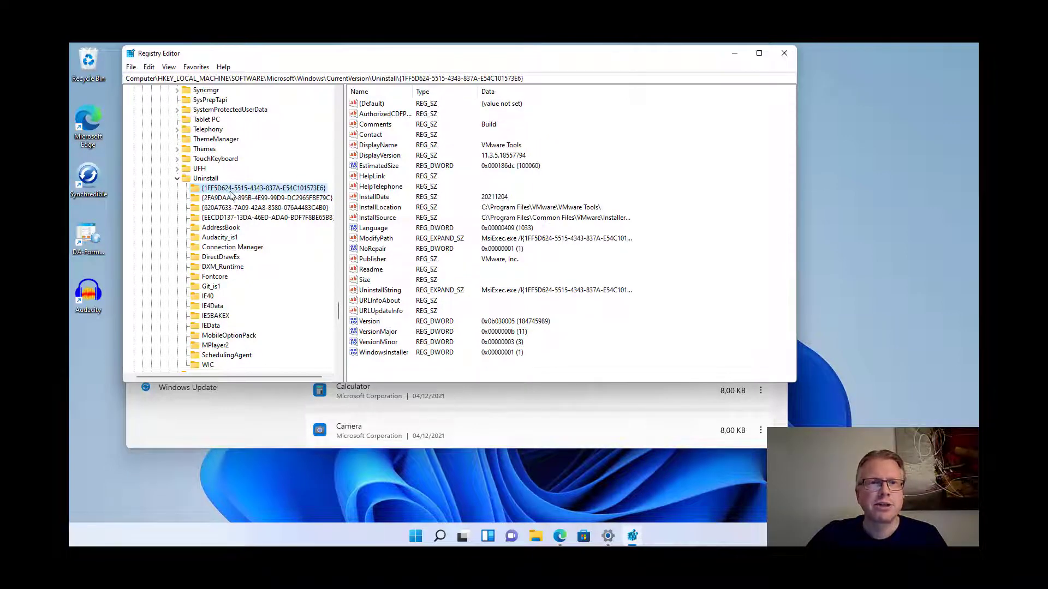
{"action": "left_click", "coordinate": [228, 239]}
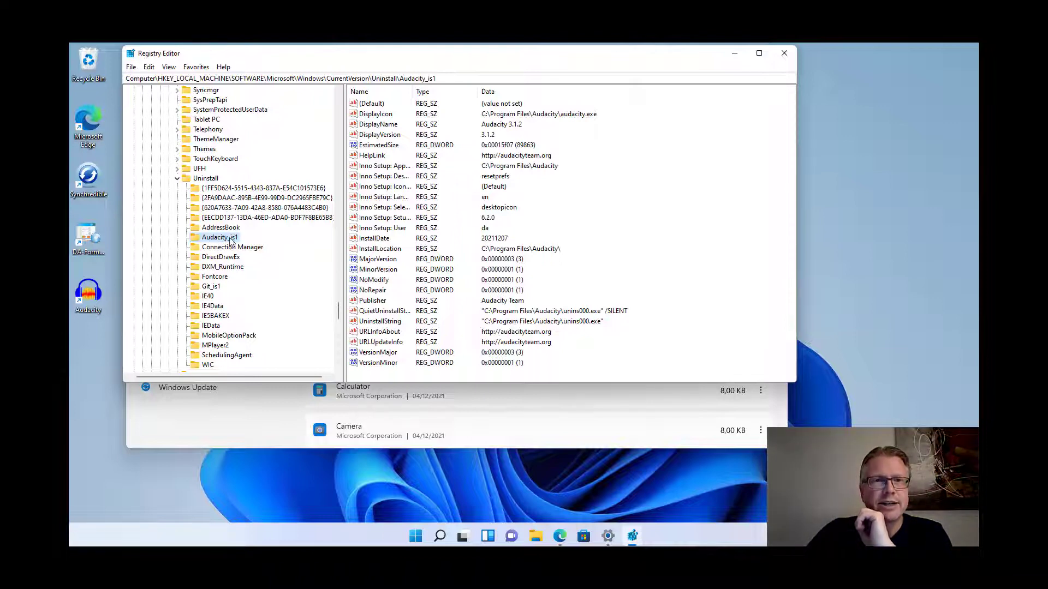
{"action": "left_click", "coordinate": [397, 167]}
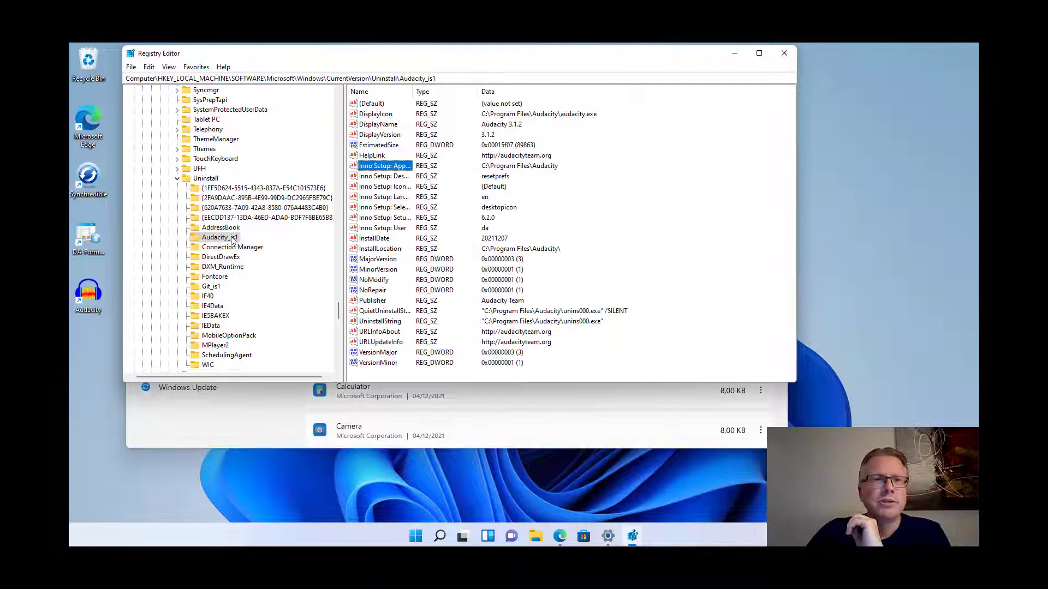
- Delete the Audacity_is1 key and confirm removing it with its subkeys
{"action": "right_click", "coordinate": [232, 240]}
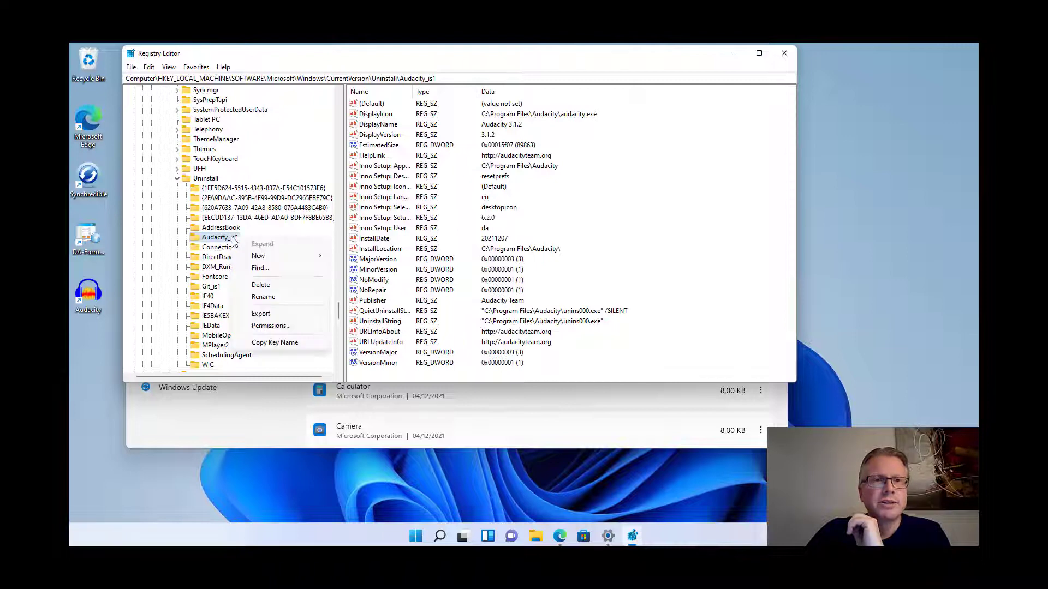
{"action": "left_click", "coordinate": [281, 288]}
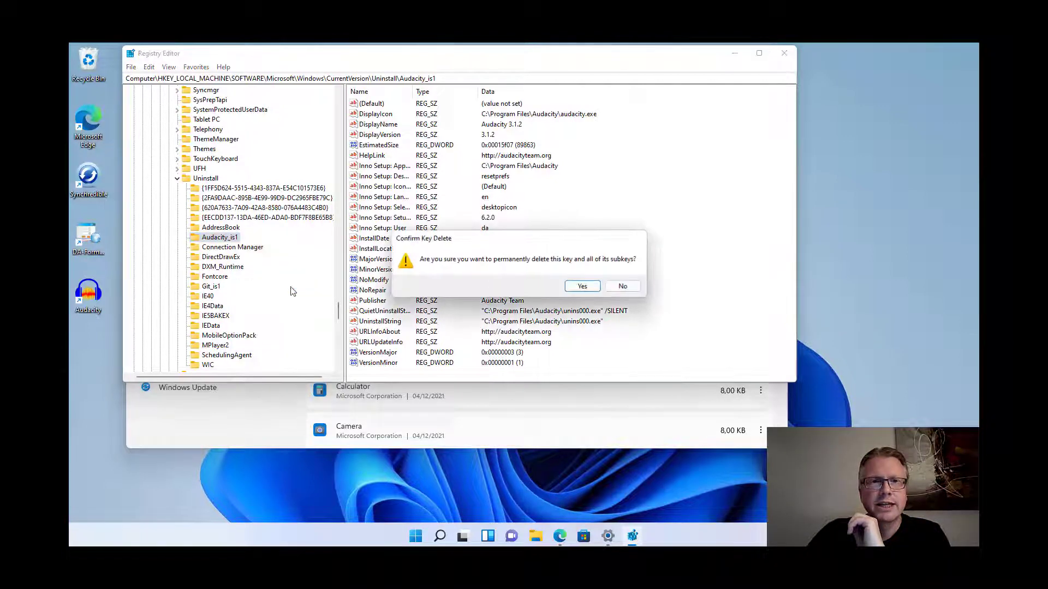
{"action": "left_click", "coordinate": [582, 288]}
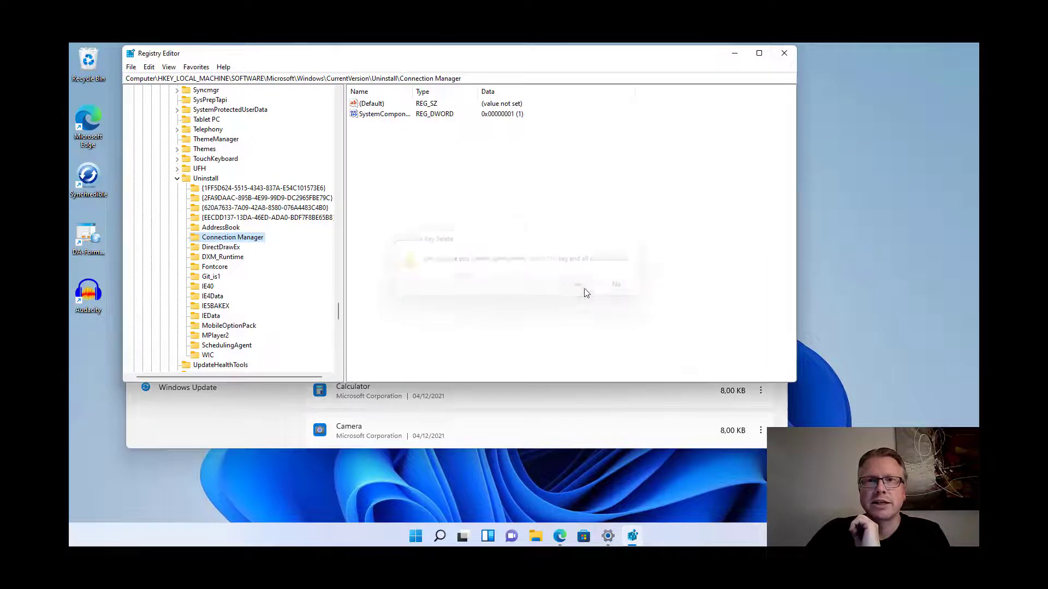
- Reveal Apps & features, now listing 44 apps without Audacity 3.1.2
{"action": "left_click", "coordinate": [736, 57]}
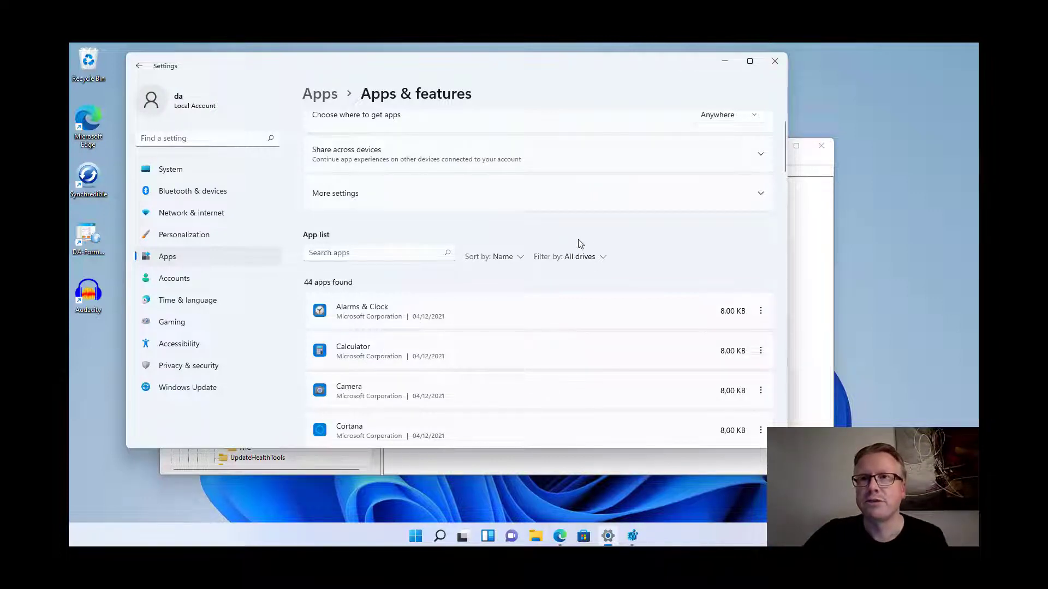
- Review the VMware Tools, Microsoft Update Health Tools and Visual C++ 2019 runtime Uninstall entries
{"action": "left_click", "coordinate": [723, 64]}
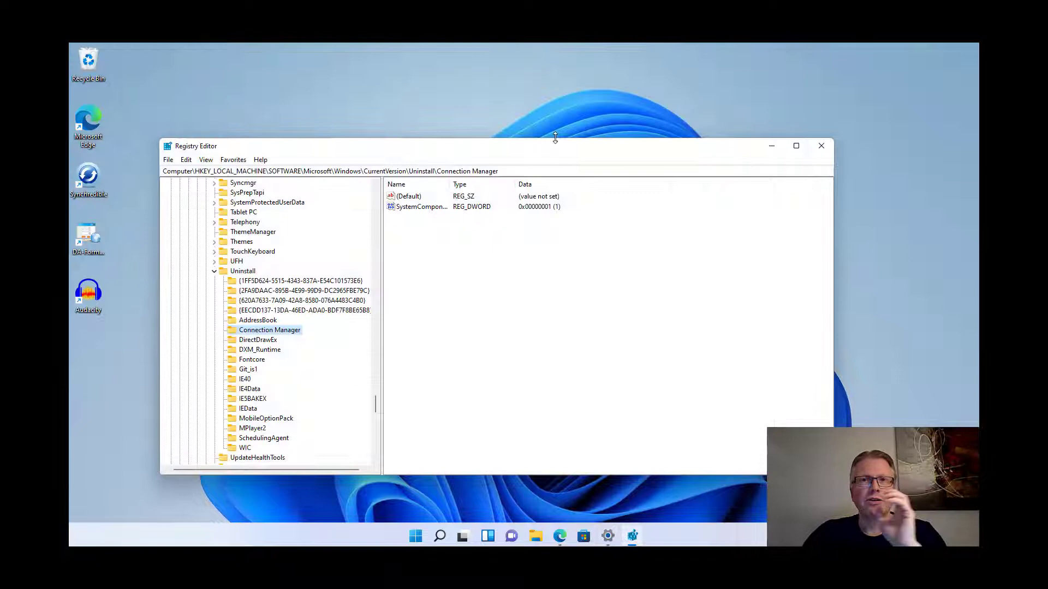
{"action": "left_click_drag", "start_coordinate": [553, 150], "coordinate": [543, 84]}
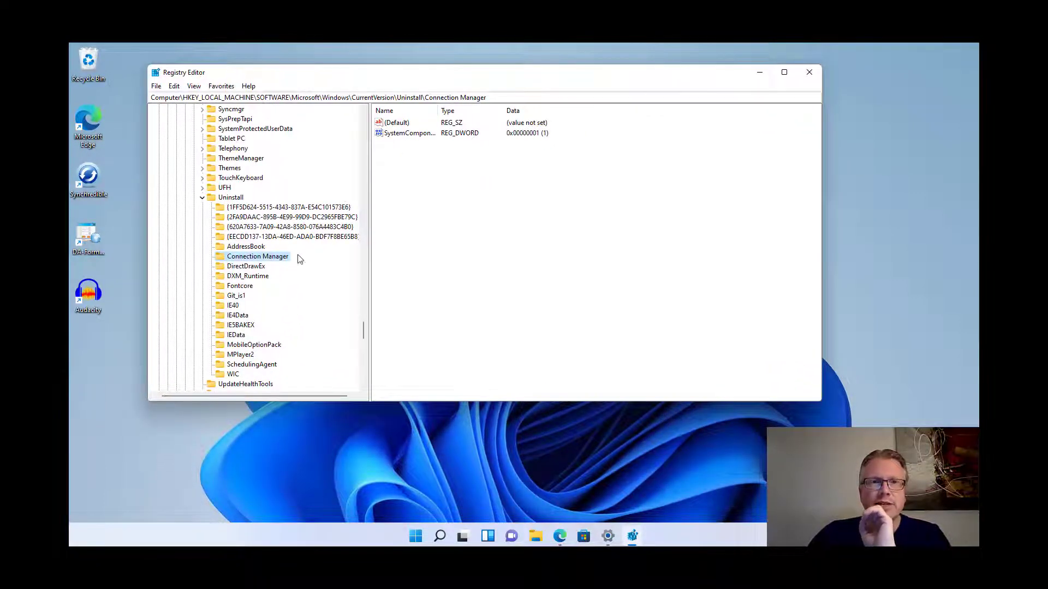
{"action": "left_click", "coordinate": [264, 208]}
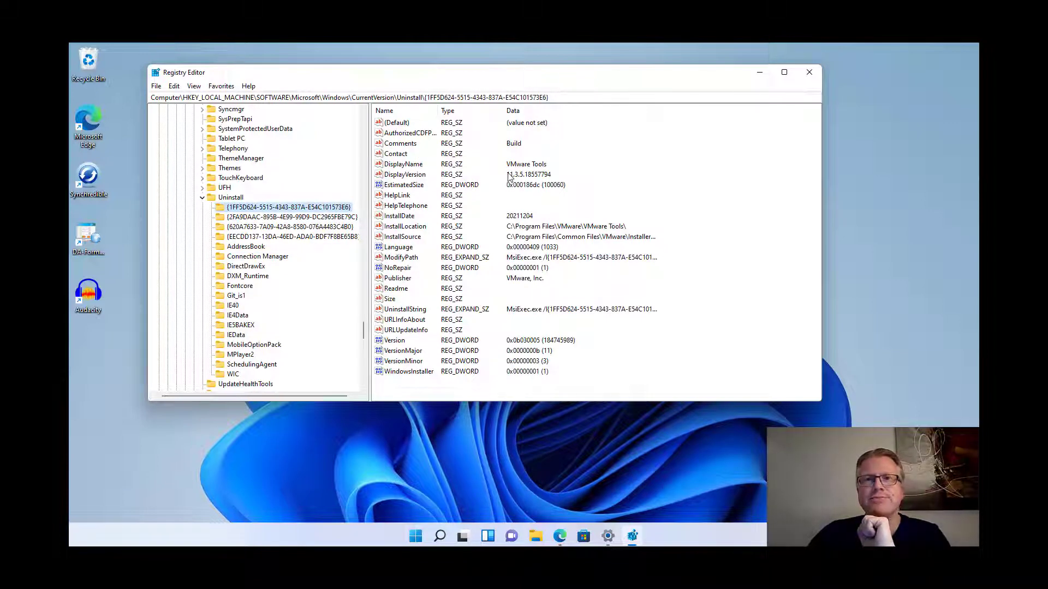
{"action": "left_click", "coordinate": [417, 167]}
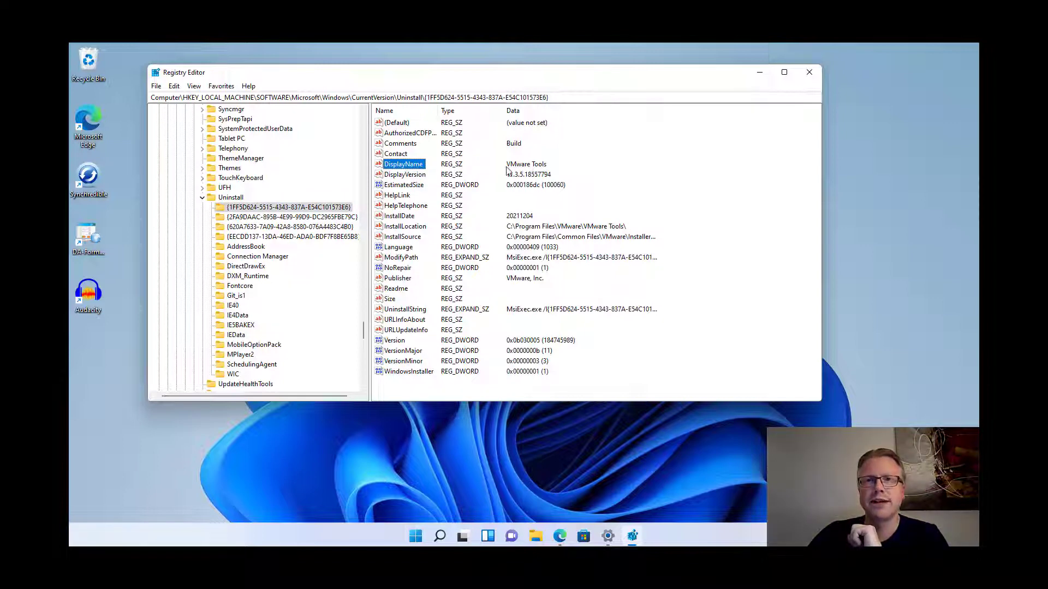
{"action": "left_click", "coordinate": [286, 218]}
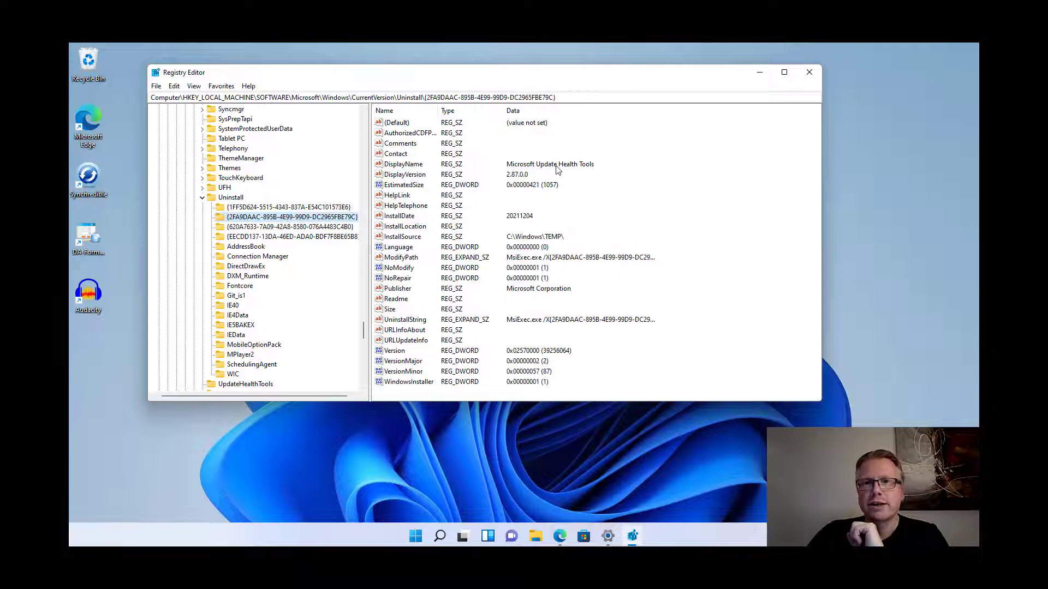
{"action": "left_click", "coordinate": [324, 227]}
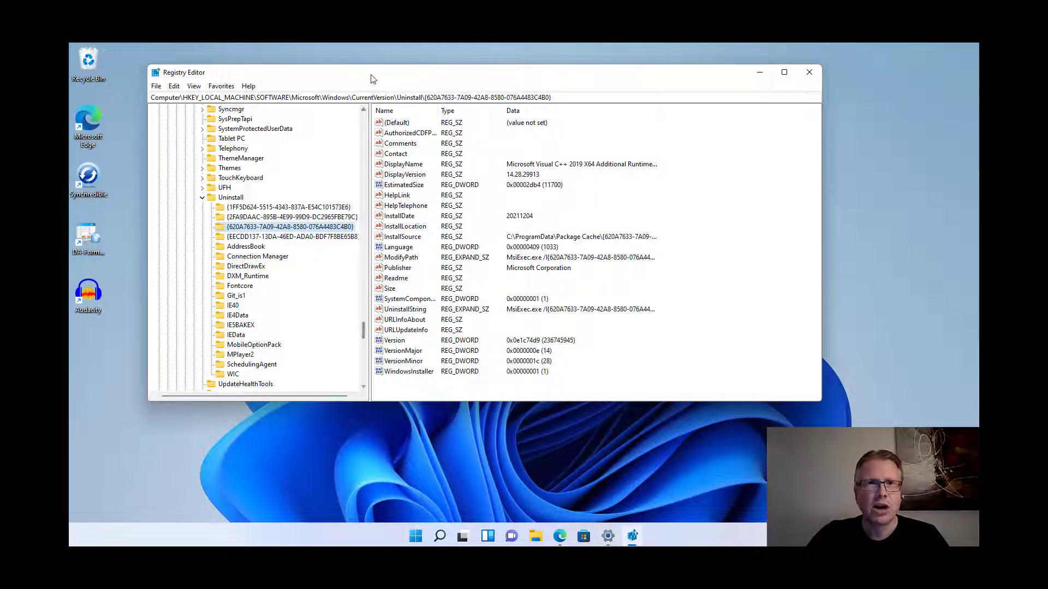
{"action": "mouse_move", "coordinate": [371, 77]}
{"action": "left_mouse_down"}
{"action": "mouse_move", "coordinate": [437, 75]}
{"action": "mouse_move", "coordinate": [380, 68]}
{"action": "left_mouse_up"}
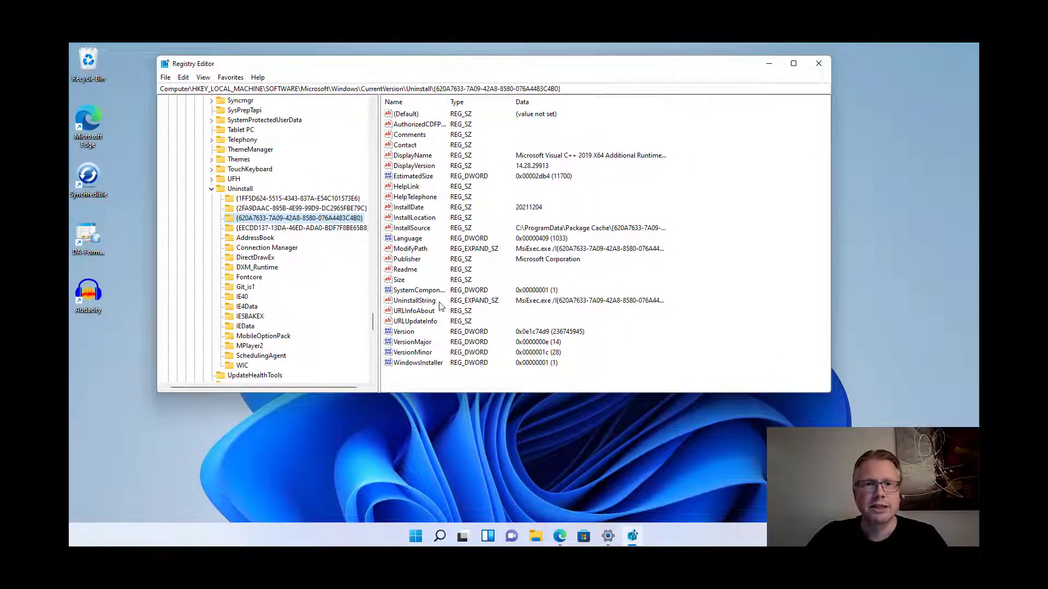
- Copy the WOW6432Node Uninstall path from the blog article
{"action": "left_click", "coordinate": [559, 536]}
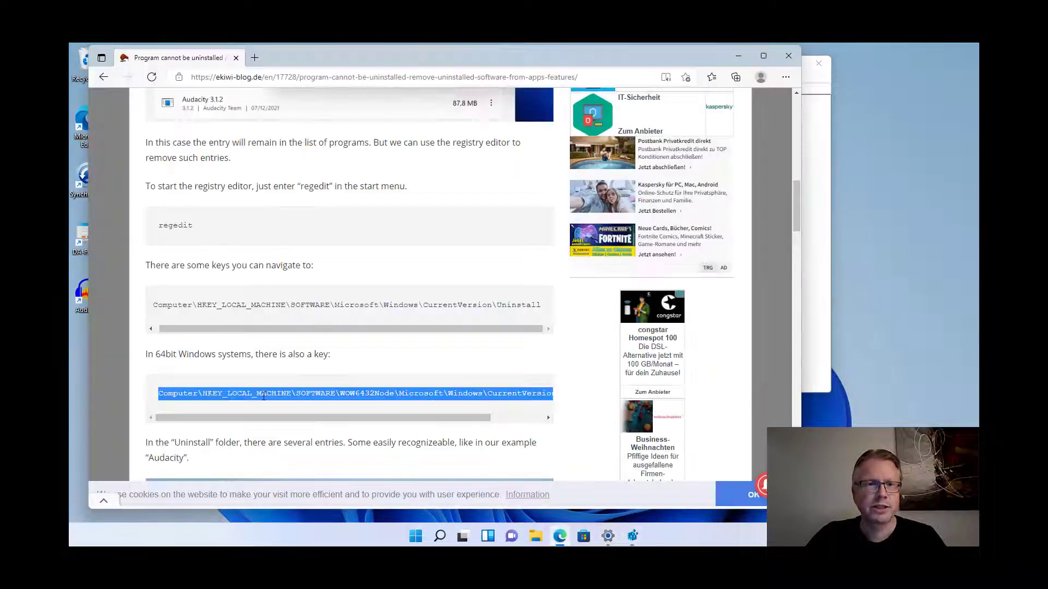
{"action": "right_click", "coordinate": [263, 397]}
{"action": "right_click", "coordinate": [225, 393]}
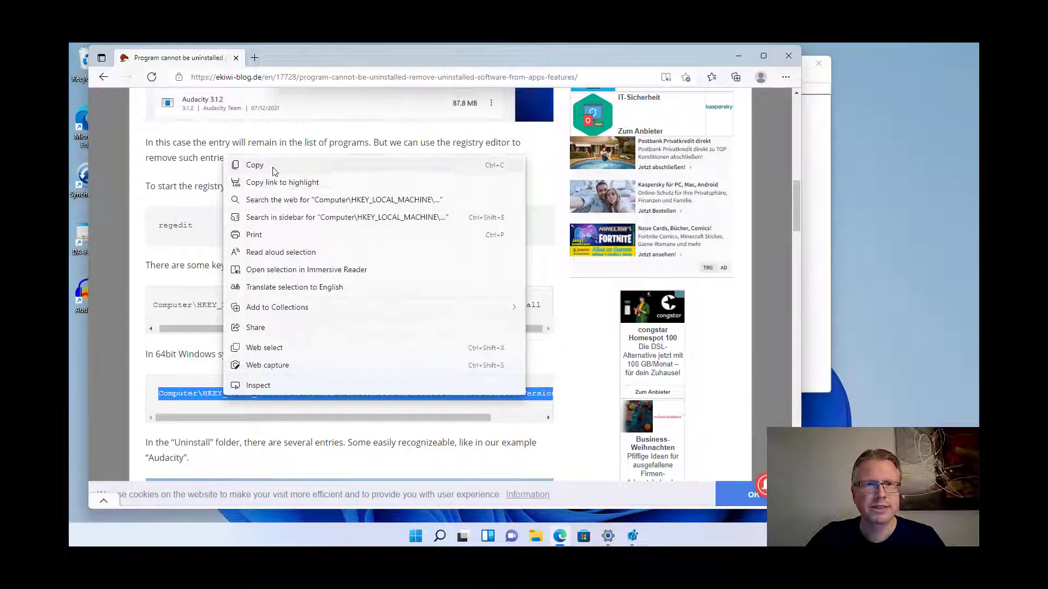
{"action": "left_click", "coordinate": [273, 171]}
- Paste the WOW6432Node path into Registry Editor's address bar and go to that Uninstall key
{"action": "key", "text": "alt+Tab"}
{"action": "left_click", "coordinate": [653, 91]}
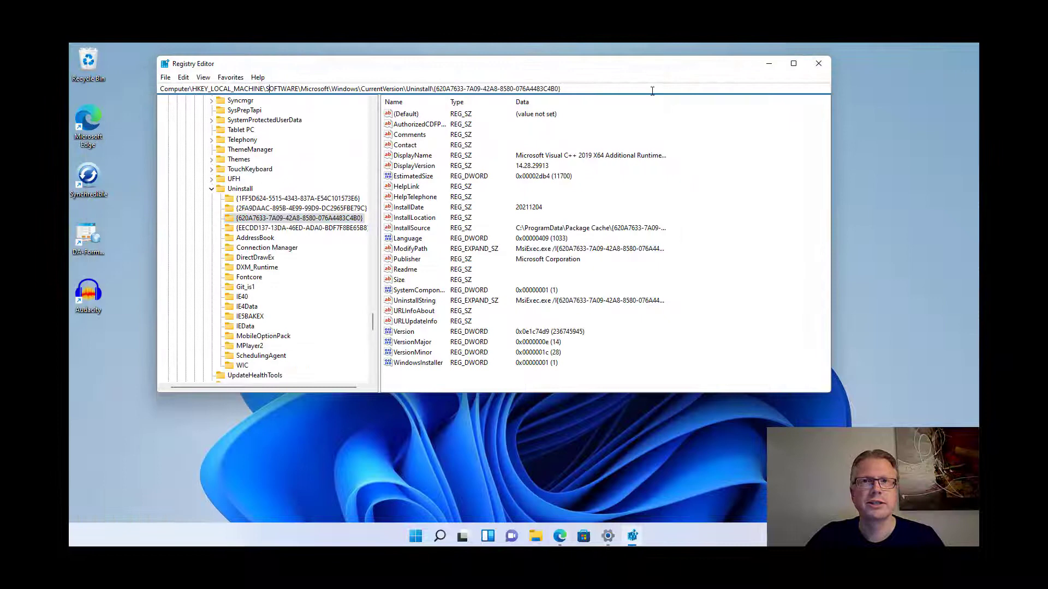
{"action": "key", "text": "ctrl+a"}
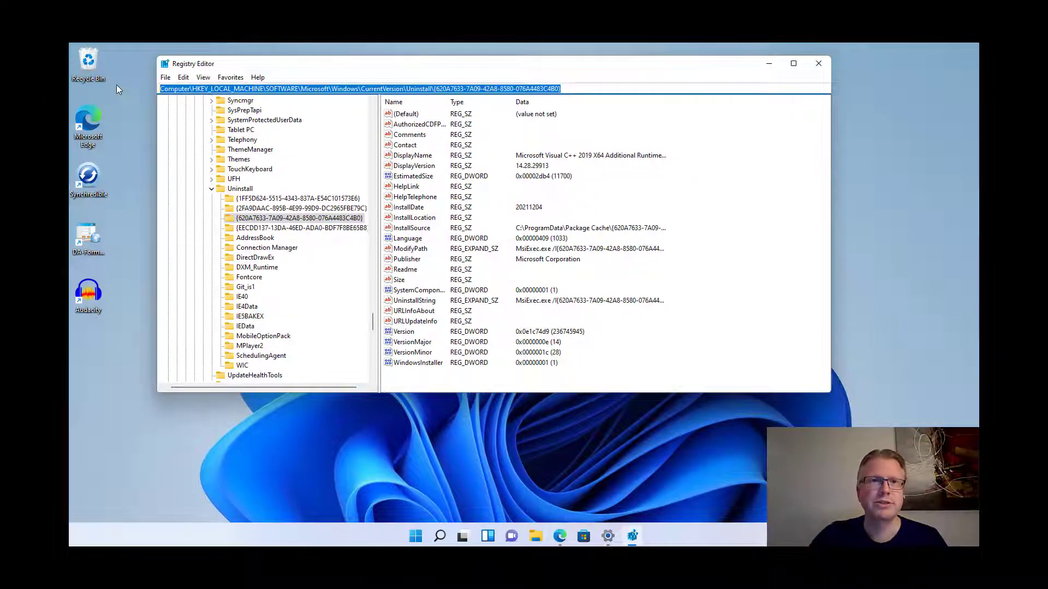
{"action": "key", "text": "ctrl+v"}
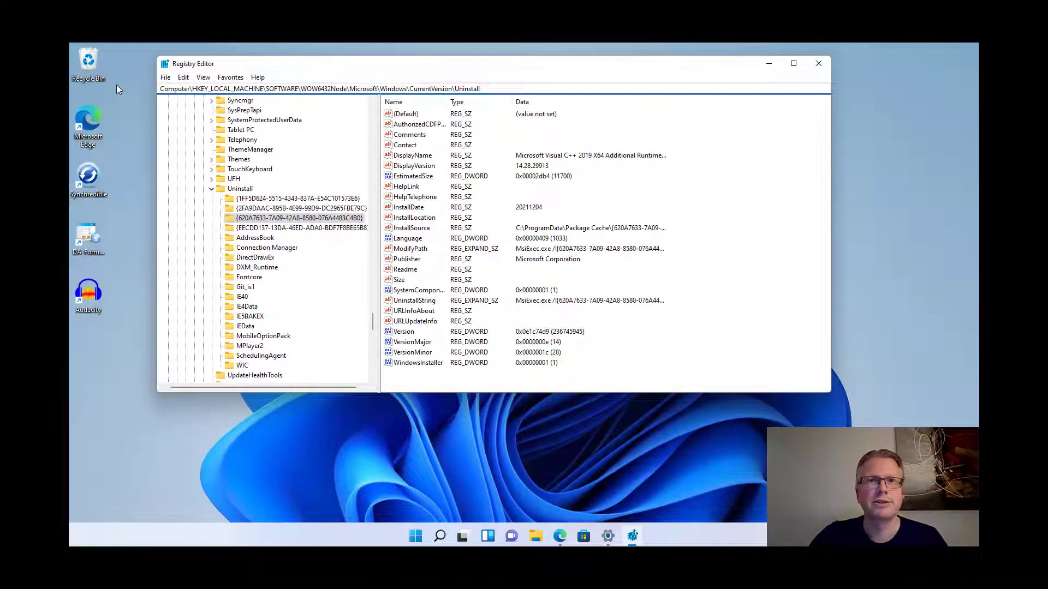
{"action": "key", "text": "Return"}
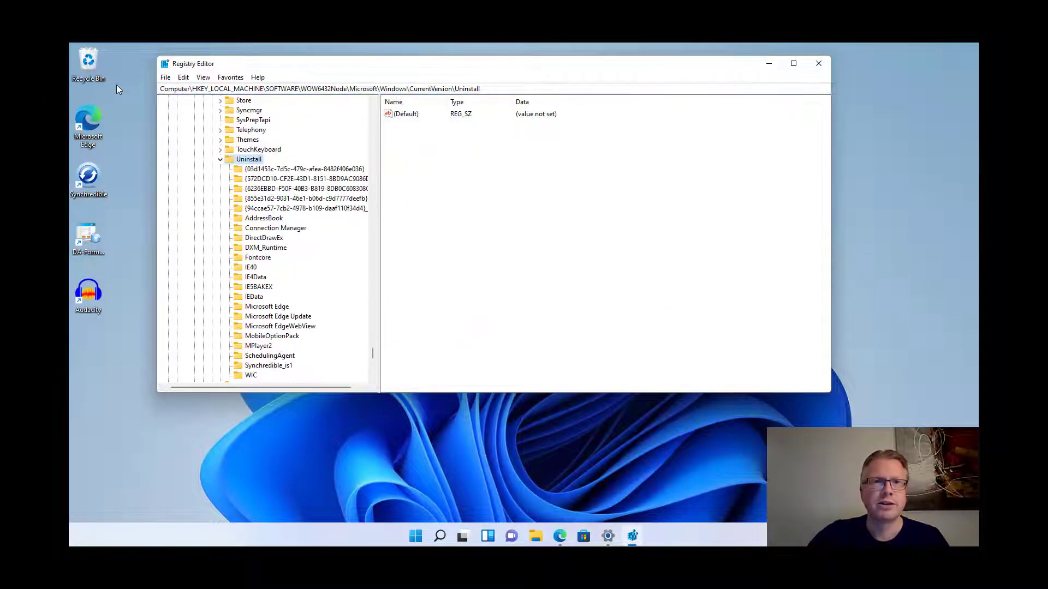
- Browse the WOW6432Node entries: Visual C++ 2015-2019 Redistributable, Connection Manager, DA-FormMaker
{"action": "left_click", "coordinate": [282, 171]}
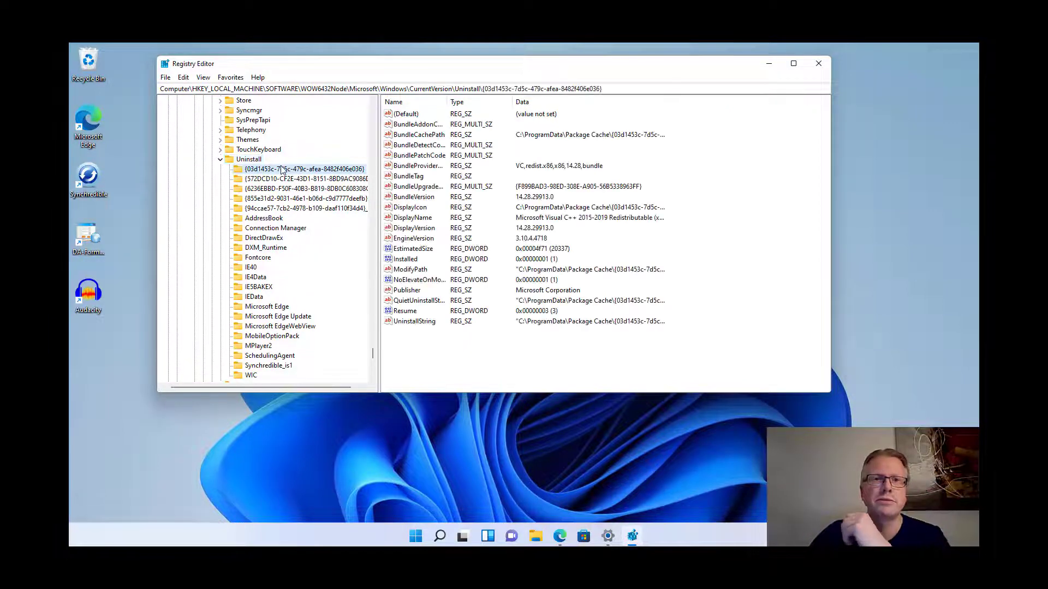
{"action": "left_click", "coordinate": [299, 189]}
{"action": "left_click", "coordinate": [263, 232]}
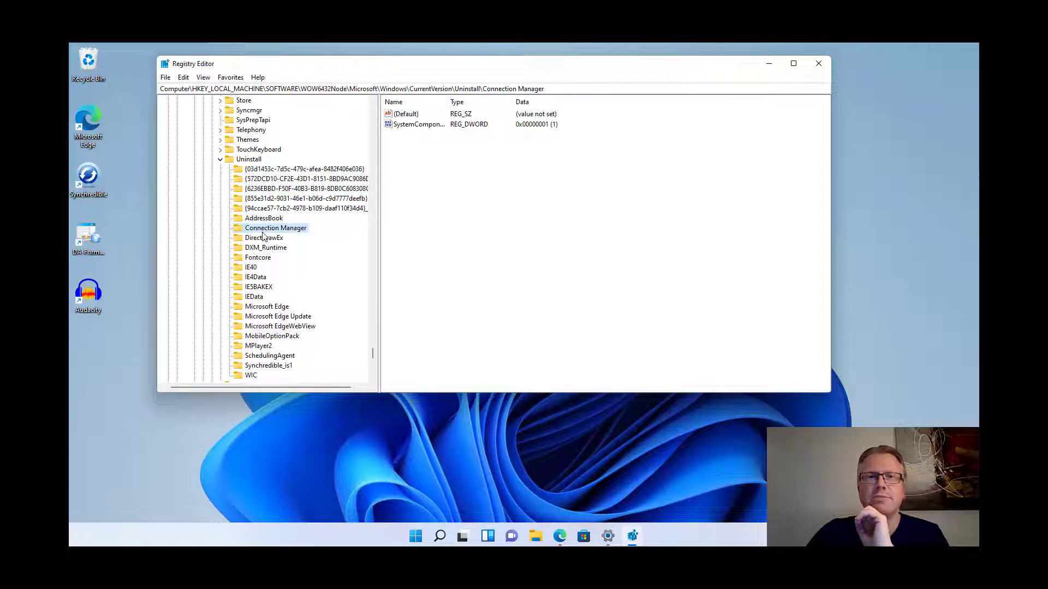
{"action": "left_click", "coordinate": [266, 219]}
{"action": "left_click", "coordinate": [276, 209]}
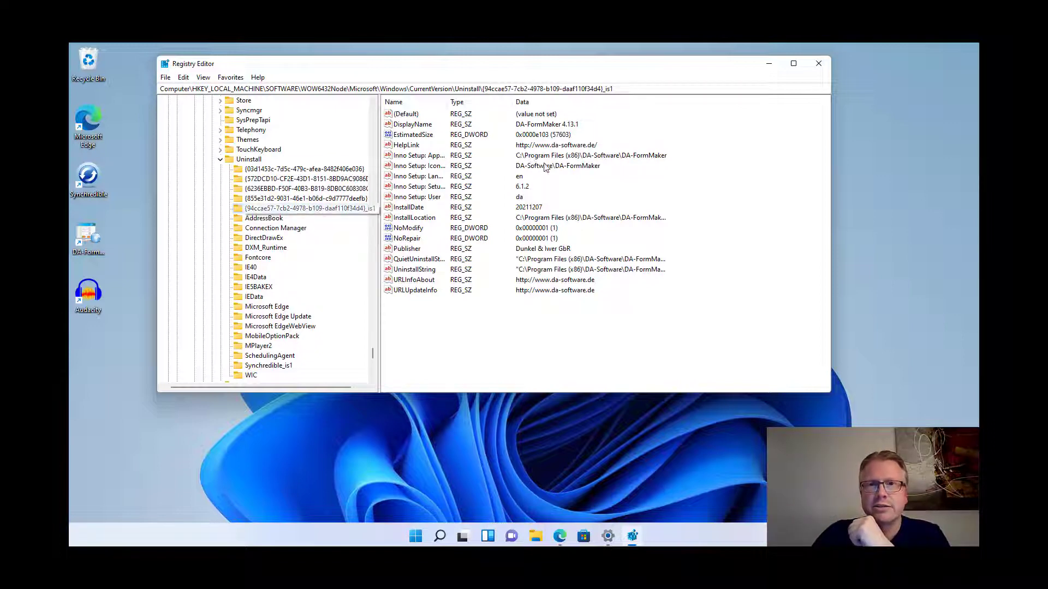
- Check the DA-FormMaker key's actions without deleting, then return to the blog
{"action": "right_click", "coordinate": [318, 213]}
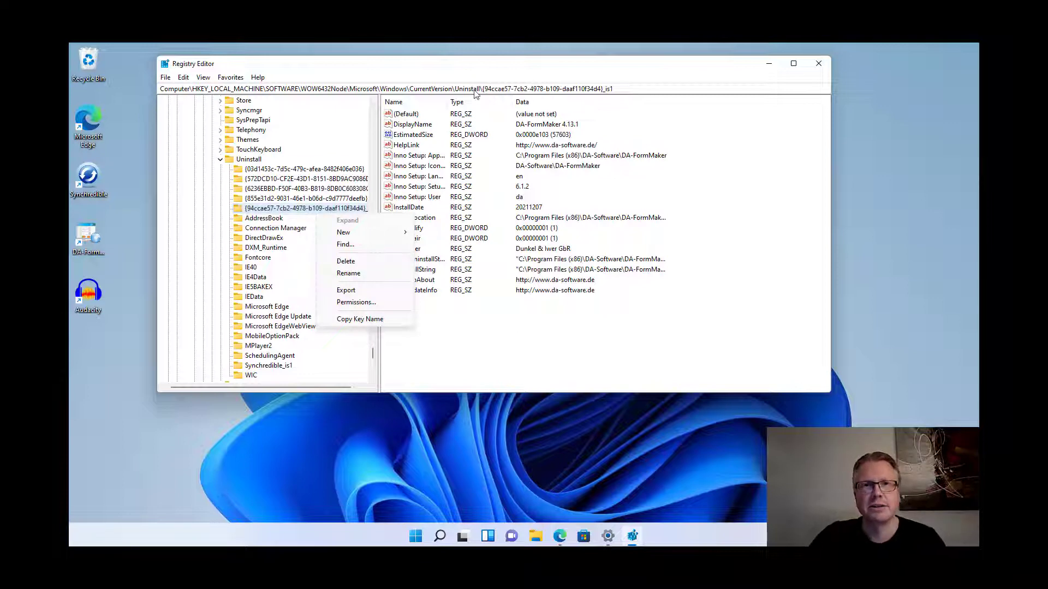
{"action": "left_click", "coordinate": [508, 71]}
{"action": "left_click_drag", "start_coordinate": [508, 71], "coordinate": [480, 90]}
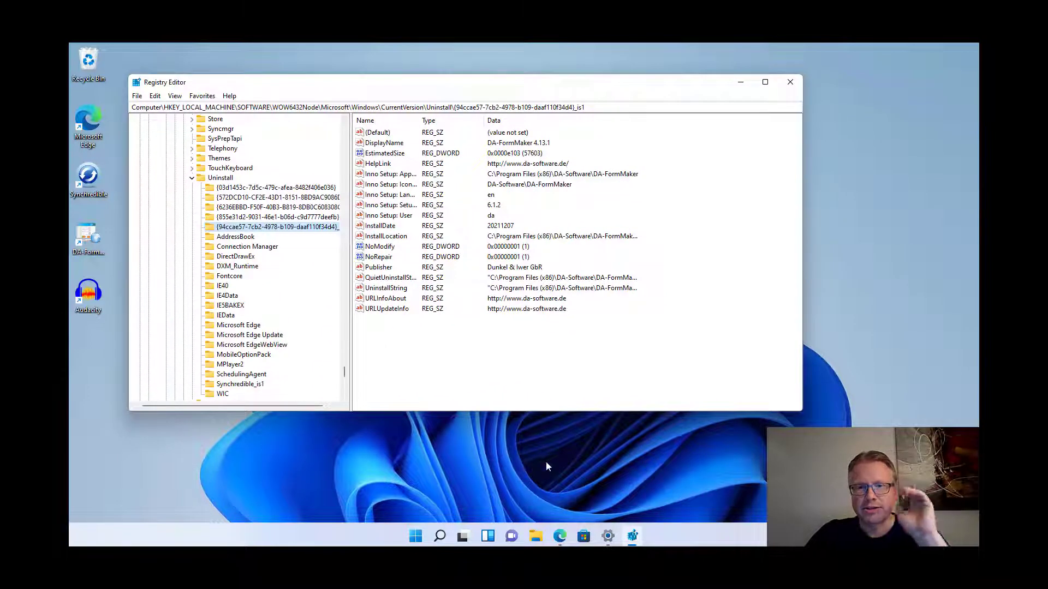
{"action": "left_click", "coordinate": [560, 535]}
- Copy the HKEY_CURRENT_USER Uninstall path from 'Another location' and return to Registry Editor's address bar
{"action": "scroll", "coordinate": [448, 306], "scroll_direction": "down", "scroll_amount": 8}
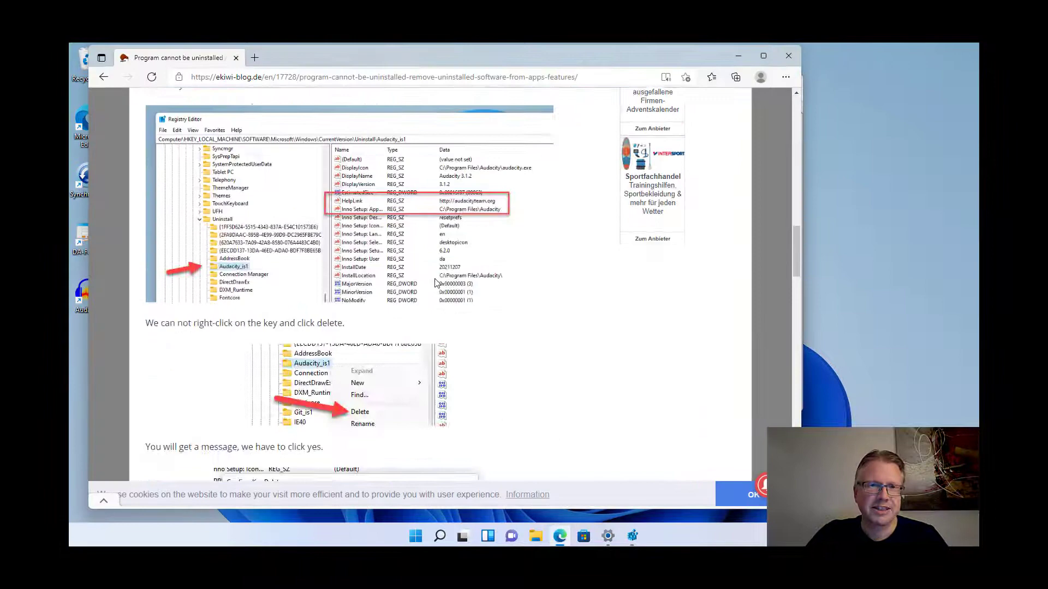
{"action": "scroll", "coordinate": [422, 290], "scroll_direction": "down", "scroll_amount": 15}
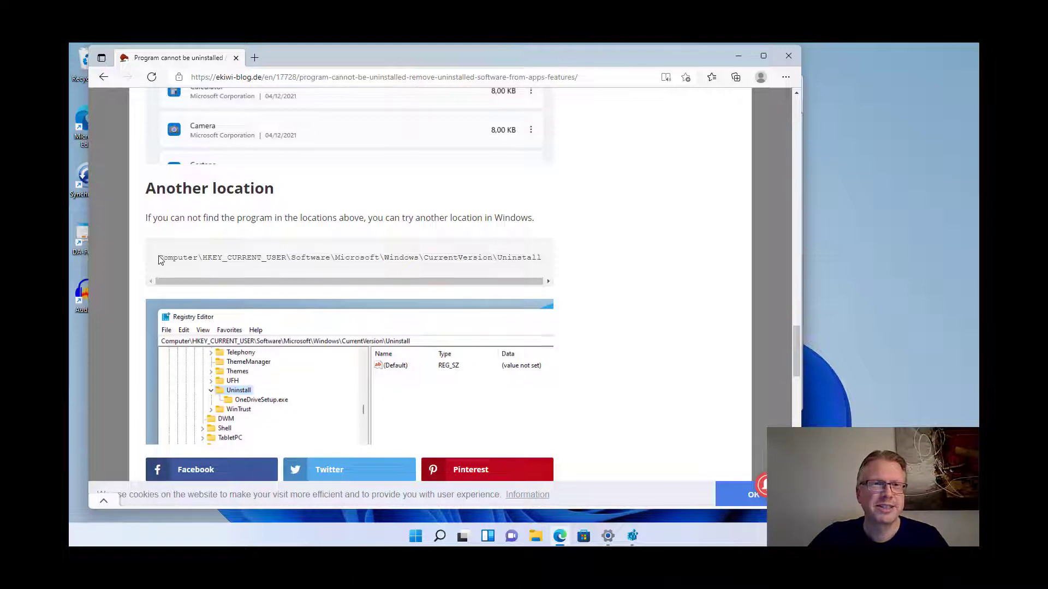
{"action": "left_click_drag", "start_coordinate": [175, 258], "coordinate": [540, 259]}
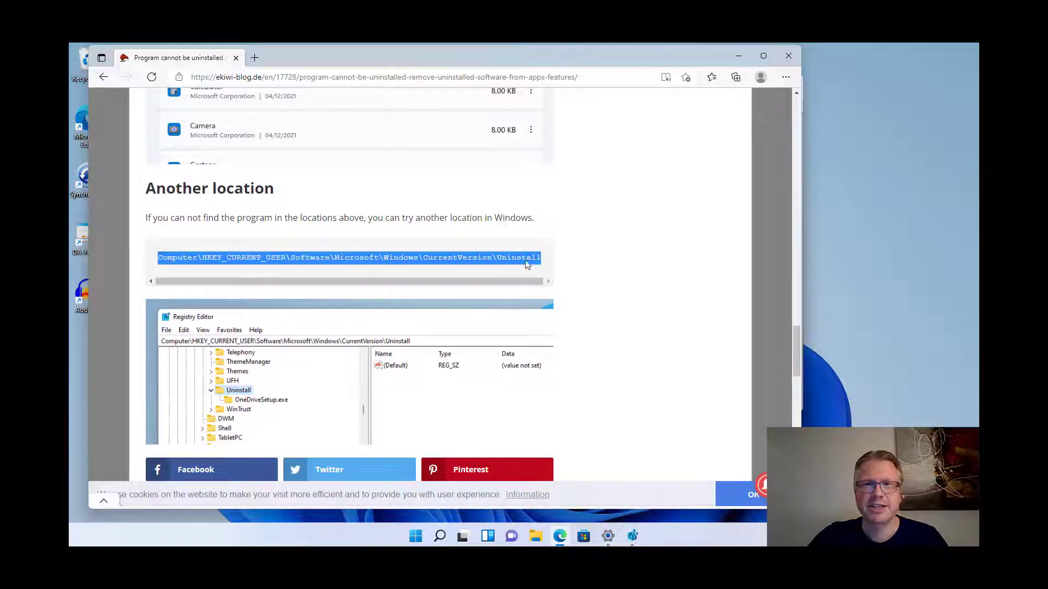
{"action": "right_click", "coordinate": [460, 258]}
{"action": "left_click", "coordinate": [487, 264]}
{"action": "left_click", "coordinate": [737, 56]}
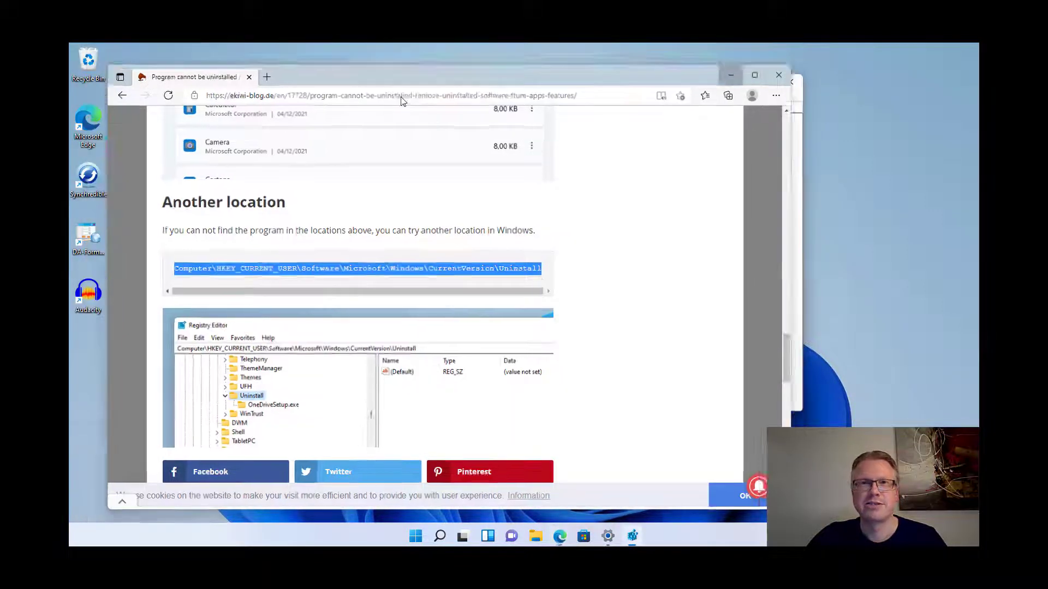
{"action": "left_click", "coordinate": [378, 107]}
- Go to HKEY_CURRENT_USER's Uninstall key and view the OneDriveSetup.exe entry for Microsoft OneDrive
{"action": "key", "text": "ctrl+v"}
{"action": "key", "text": "Return"}
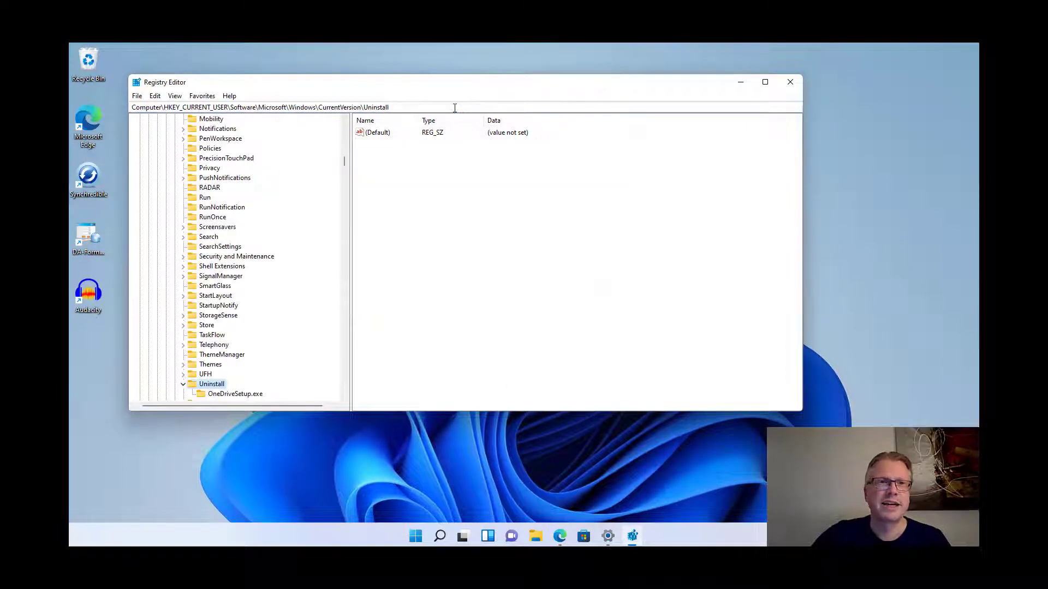
{"action": "scroll", "coordinate": [234, 335], "scroll_direction": "down", "scroll_amount": 2}
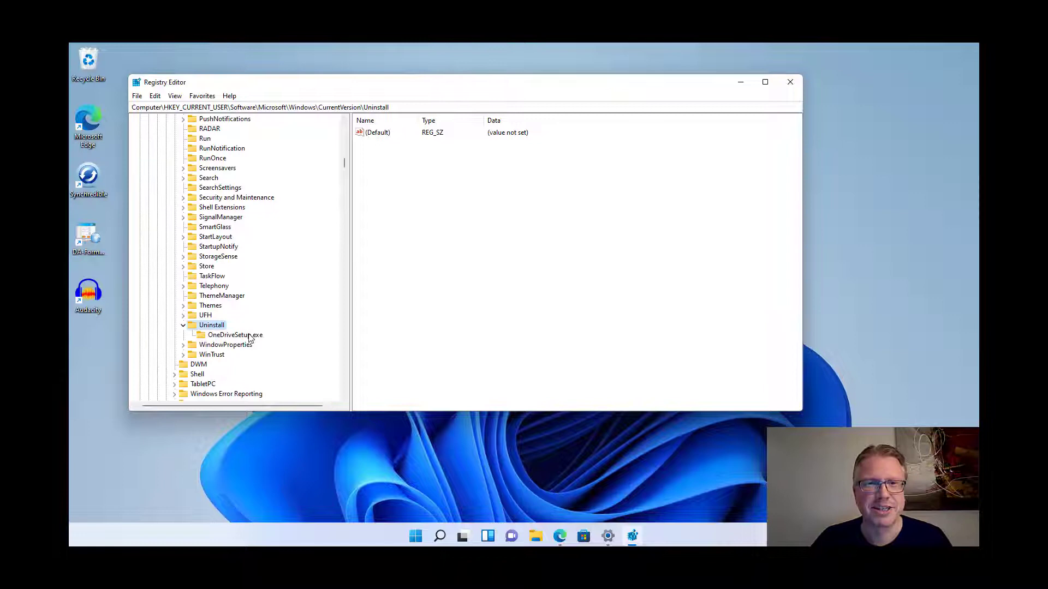
{"action": "left_click", "coordinate": [234, 335]}
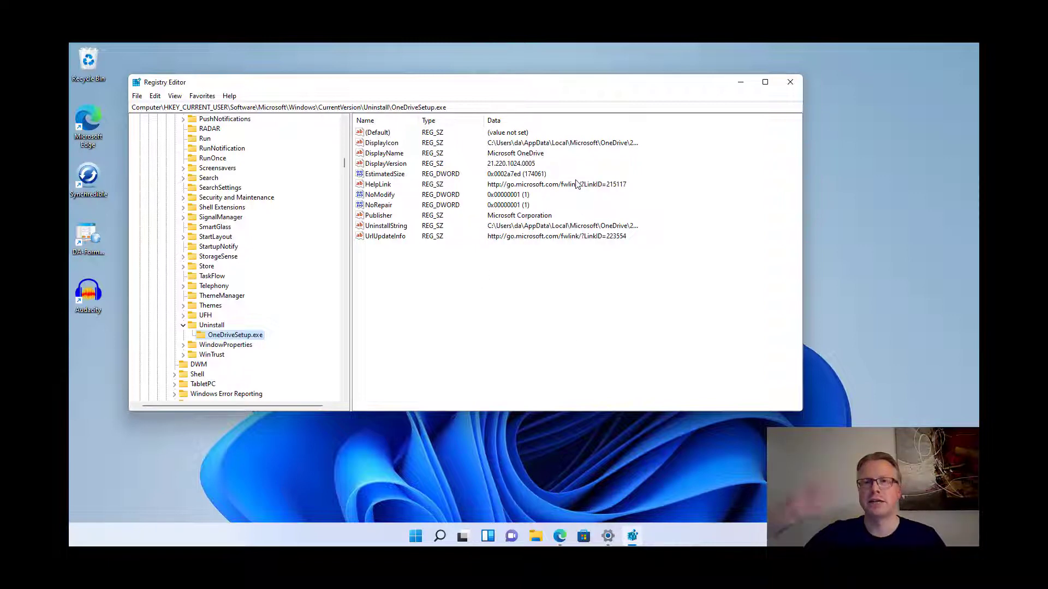
- Return to Settings' Apps & features list, which shows 44 apps and no Audacity
{"action": "left_click", "coordinate": [608, 536]}
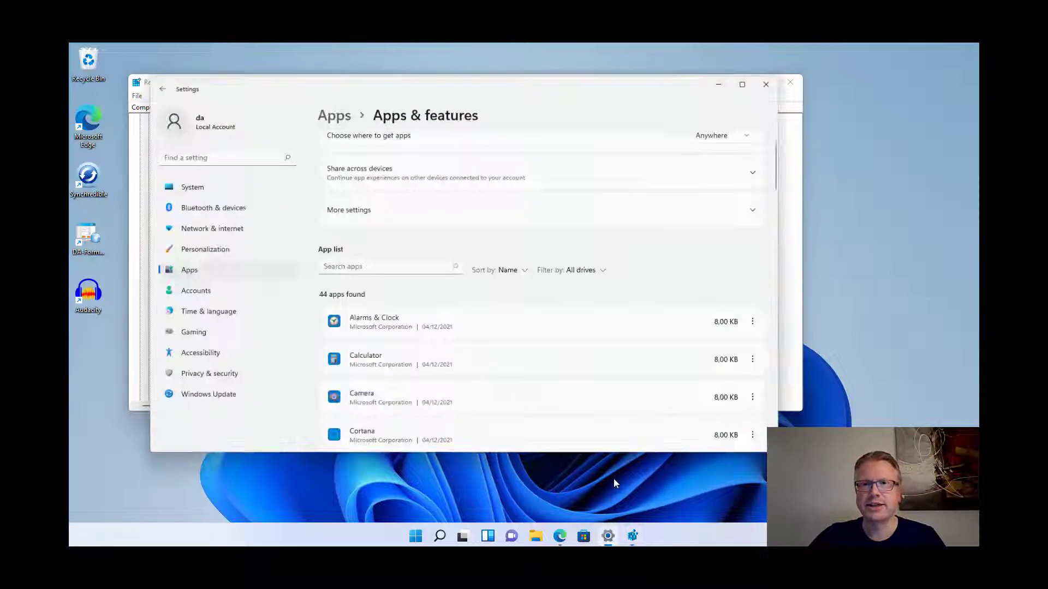